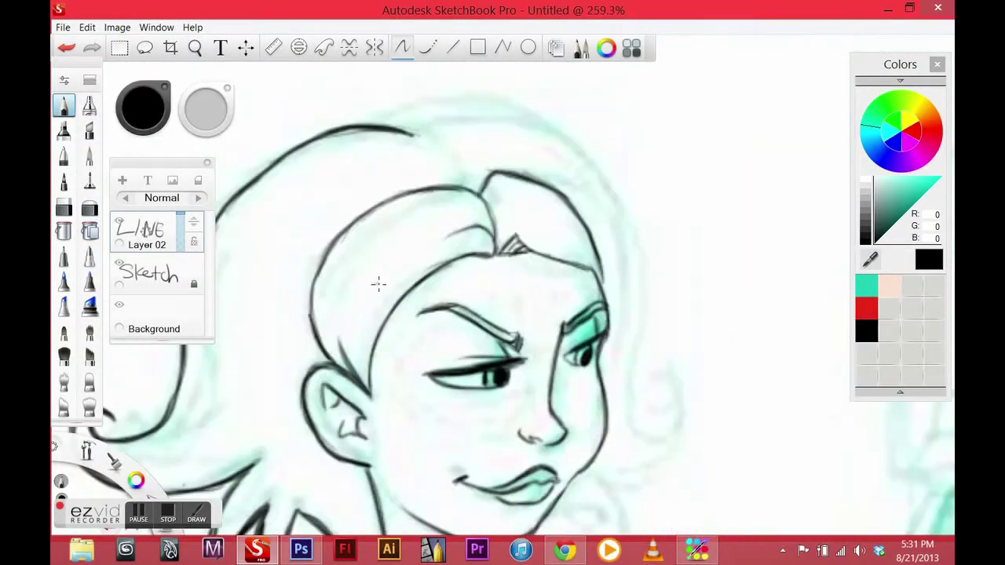
Ink the hair curl, jaw line, shoulder and collar lines, and the shoulder-to-breast curve
mouse_move(603, 249)
mouse_down()
mouse_move(642, 275)
mouse_move(542, 380)
mouse_up()
drag(640, 314, 549, 342)
mouse_move(380, 196)
mouse_down()
mouse_move(569, 228)
mouse_move(601, 322)
mouse_up()
drag(565, 153, 640, 263)
mouse_move(550, 177)
mouse_down()
mouse_move(590, 251)
mouse_move(506, 326)
mouse_up()
Fit the ellipse guide to the breast shape and ink both breast curves
scroll(544, 284, down, 3)
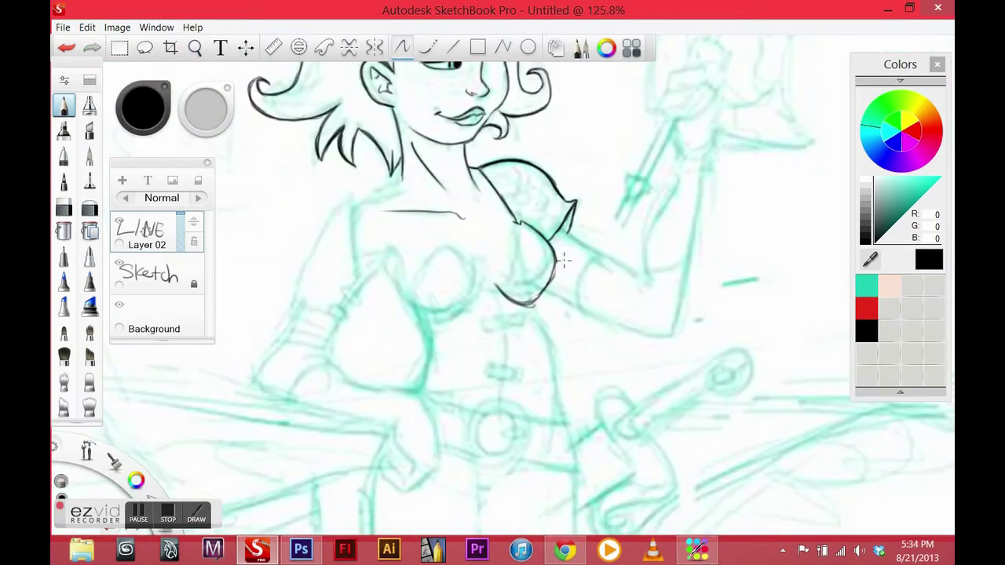
key(e)
mouse_move(269, 291)
mouse_down()
mouse_move(392, 253)
mouse_move(466, 201)
mouse_move(591, 293)
mouse_move(471, 249)
mouse_move(487, 245)
mouse_move(492, 295)
mouse_up()
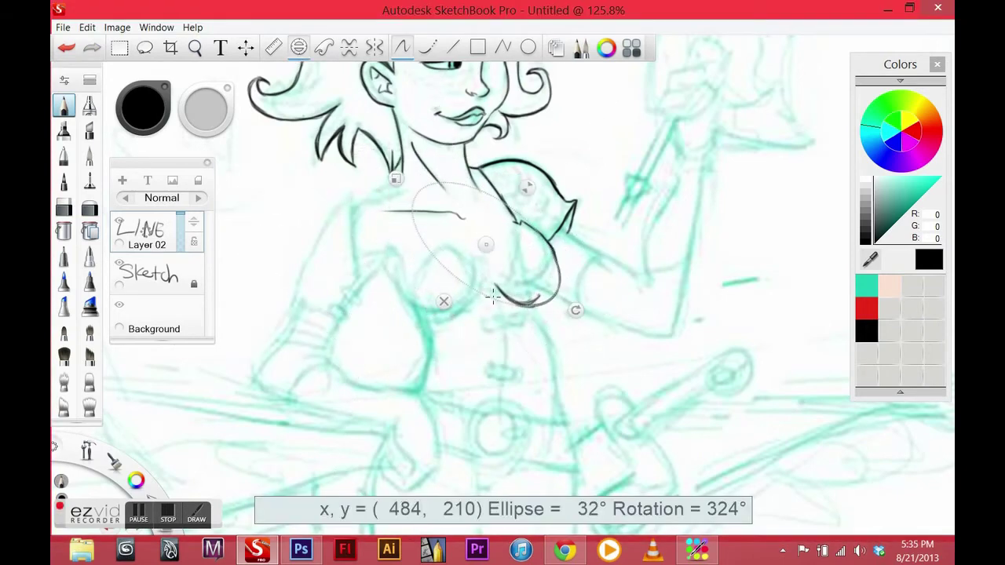
key(e)
scroll(492, 296, up, 2)
scroll(494, 290, up, 3)
drag(538, 185, 511, 236)
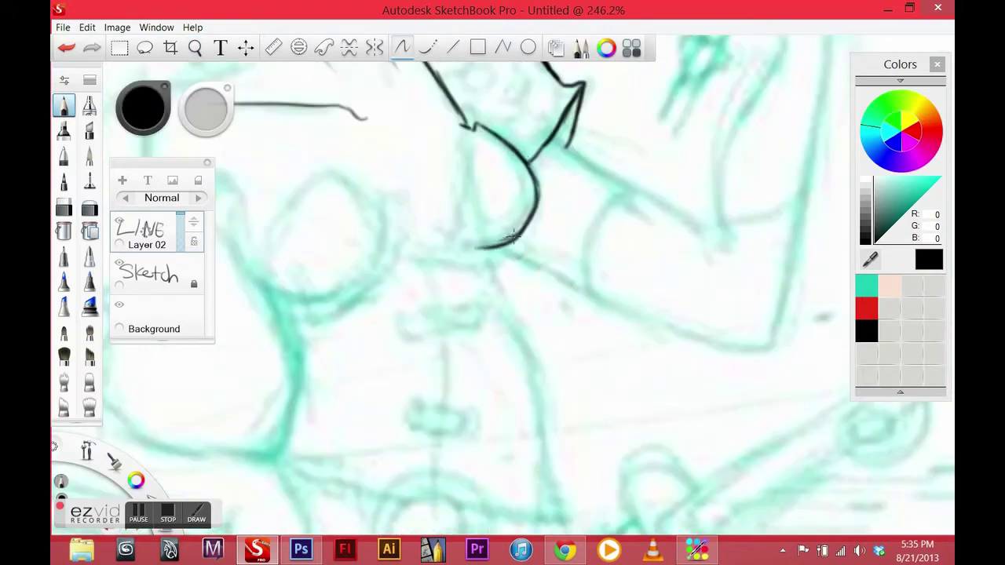
drag(377, 210, 564, 226)
Ink the stroke joining the breasts and the side contour of the torso
key(space)
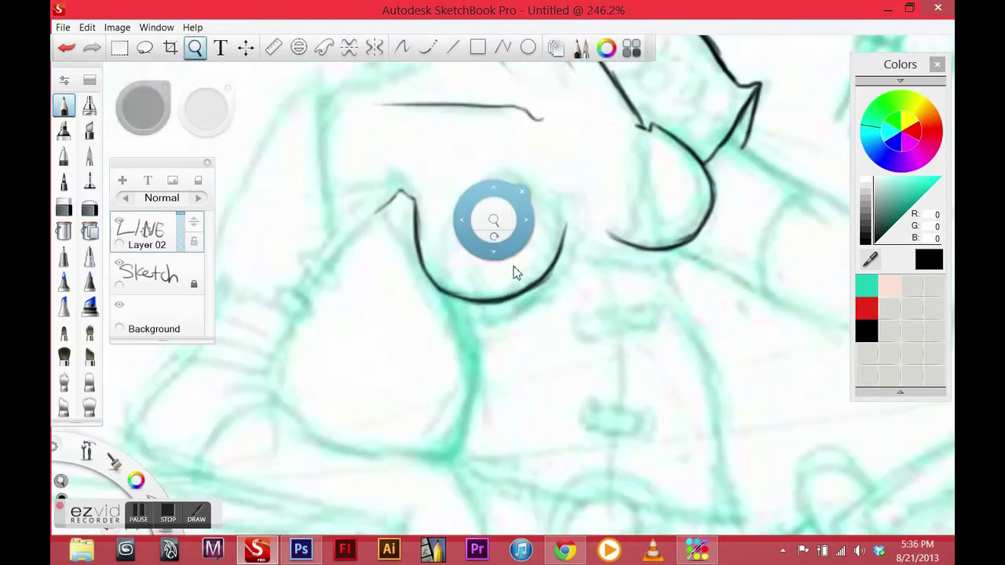
drag(516, 272, 534, 275)
drag(436, 255, 632, 226)
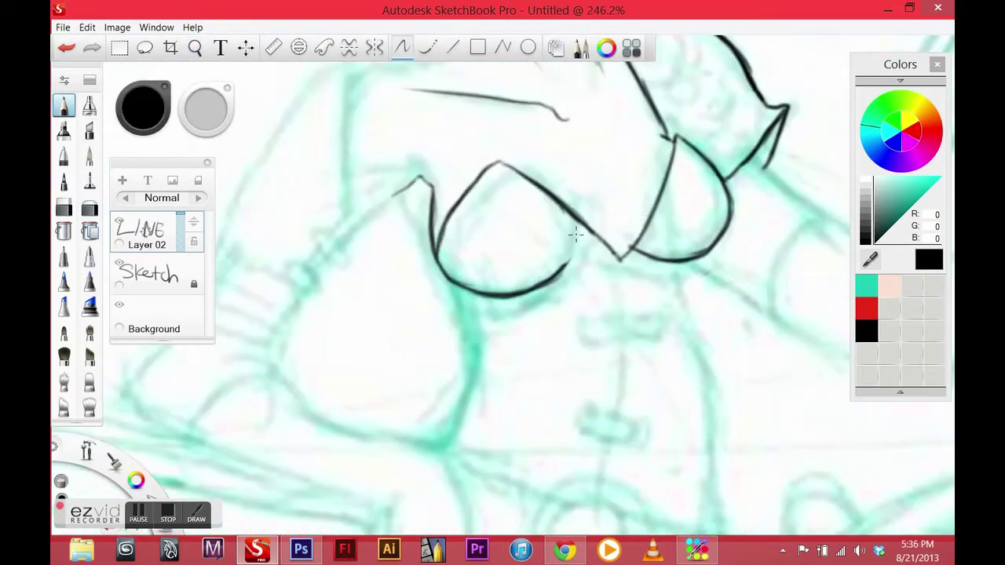
scroll(575, 234, down, 2)
mouse_move(460, 169)
mouse_down()
mouse_move(426, 231)
mouse_move(536, 278)
mouse_up()
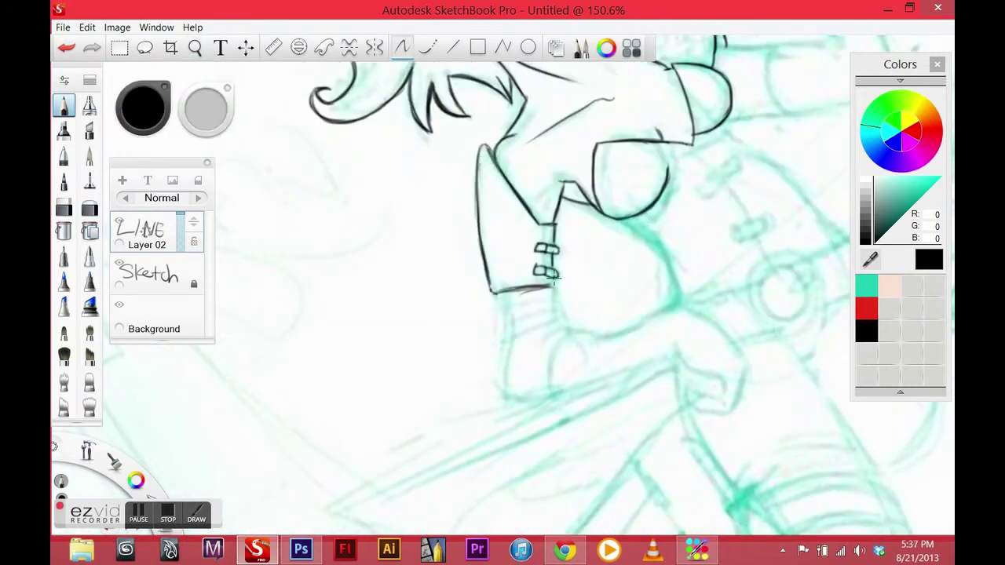
Ink the arm's inner and outer contours, the elbow curve, and hatching on the upper-arm band
drag(552, 233, 448, 256)
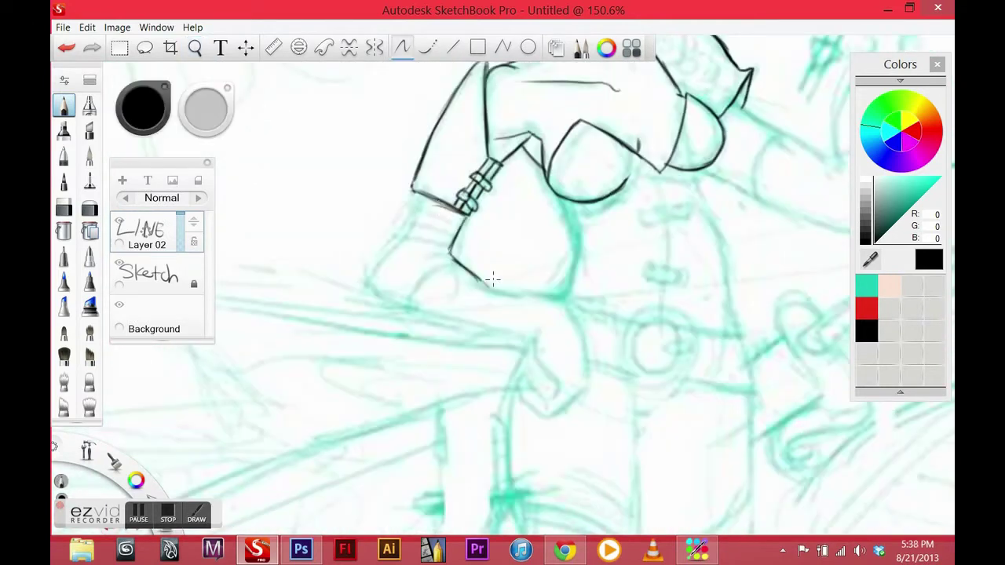
drag(412, 201, 530, 337)
drag(486, 279, 580, 240)
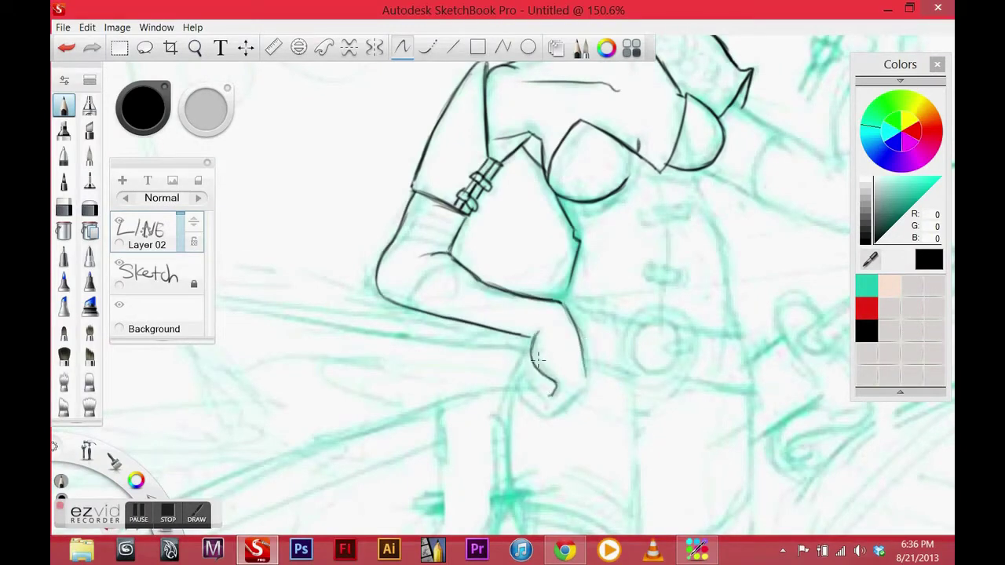
drag(442, 264, 411, 310)
drag(404, 205, 462, 227)
mouse_move(396, 230)
mouse_down()
mouse_move(454, 249)
mouse_move(434, 289)
mouse_move(525, 335)
mouse_up()
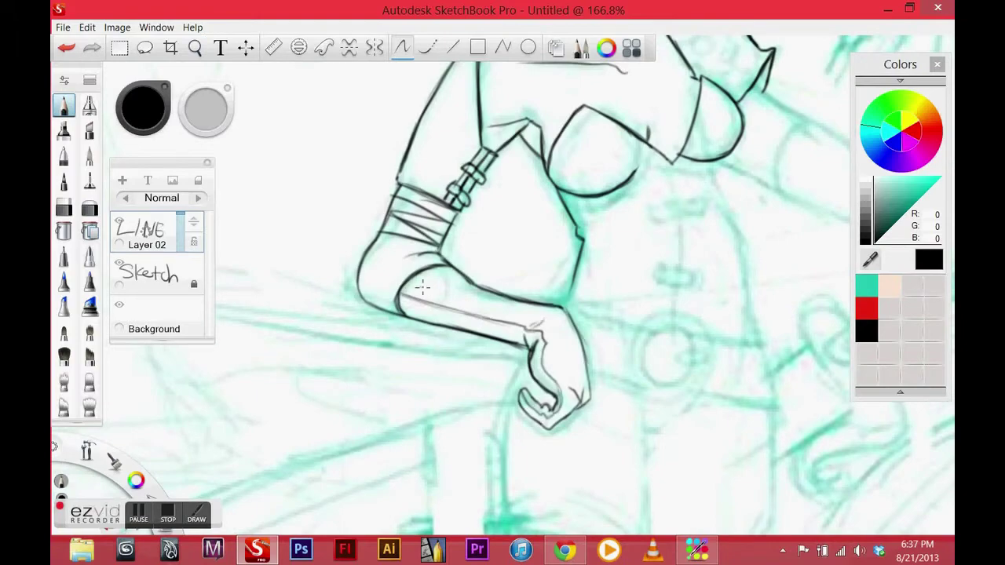
Zoom in on the torso front and draw the second strap buckle
drag(422, 287, 449, 291)
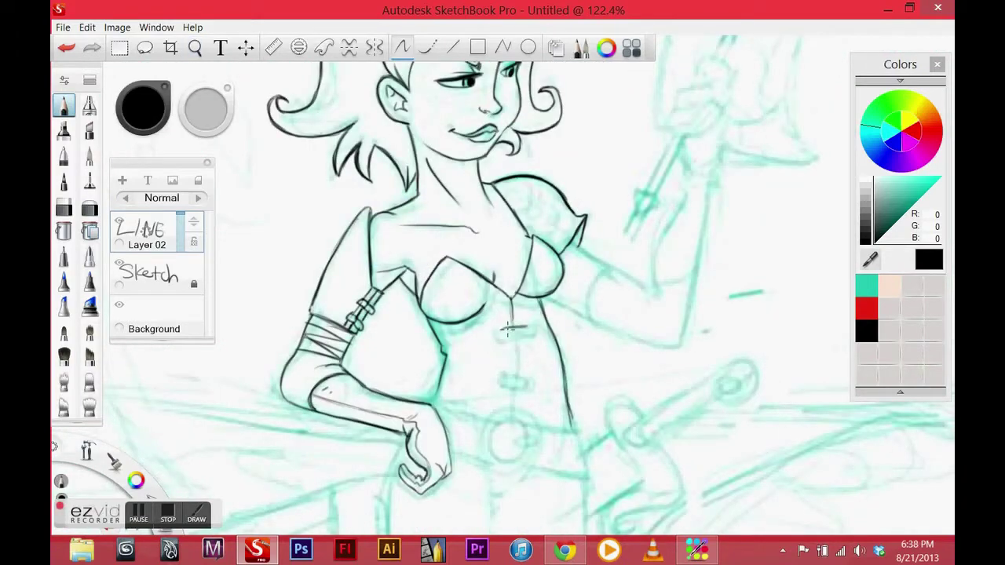
drag(484, 288, 550, 323)
drag(528, 291, 560, 338)
mouse_move(523, 221)
mouse_down()
mouse_move(523, 267)
mouse_move(547, 288)
mouse_move(534, 228)
mouse_up()
click(298, 47)
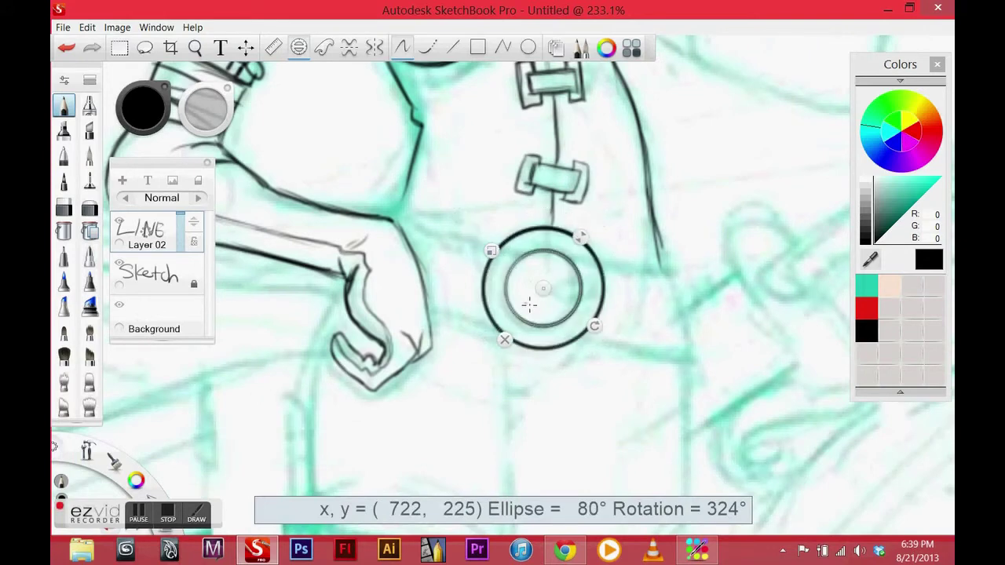
Ink the round buckle's inner circle, the belt strap and edges, and redraw the wrist
drag(517, 268, 575, 291)
key(e)
drag(366, 202, 494, 245)
drag(428, 311, 497, 328)
drag(397, 224, 431, 354)
drag(365, 201, 438, 225)
drag(572, 344, 705, 363)
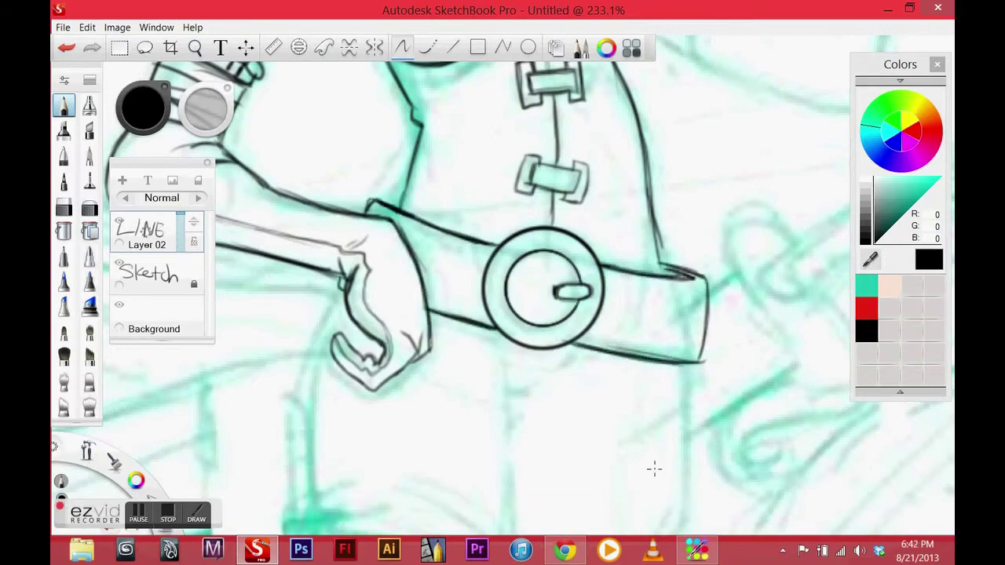
Bring the legs into view and start the right leg outline
drag(450, 247, 469, 138)
mouse_move(666, 34)
mouse_down()
mouse_move(668, 134)
mouse_move(639, 385)
mouse_up()
mouse_move(587, 216)
mouse_down()
mouse_move(603, 322)
mouse_move(506, 338)
mouse_move(638, 172)
mouse_move(628, 240)
mouse_up()
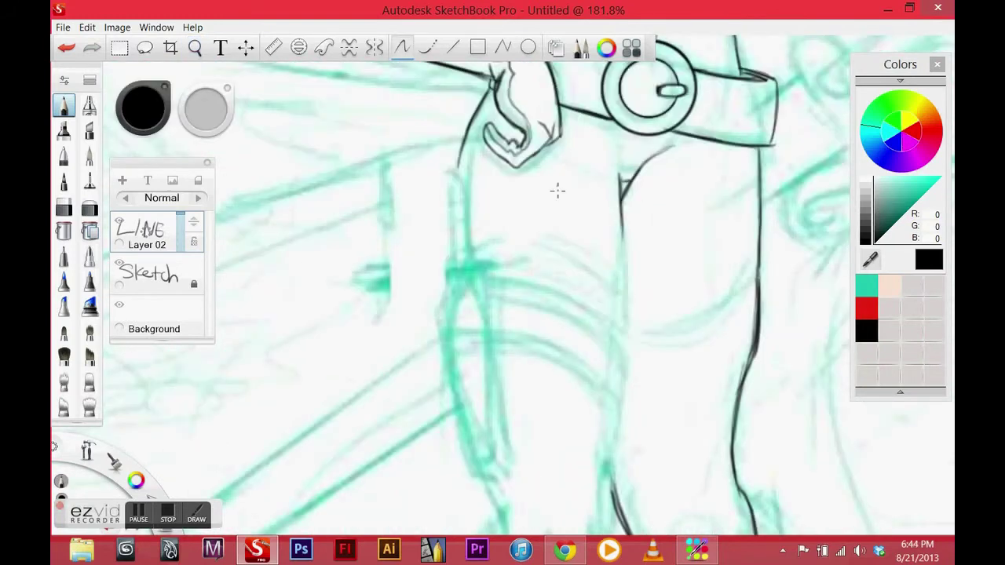
Ink both leg outlines down toward the knees
drag(632, 177, 550, 330)
drag(632, 220, 612, 353)
drag(481, 200, 561, 459)
scroll(496, 354, down, 5)
scroll(476, 259, up, 5)
scroll(440, 228, up, 3)
scroll(442, 223, down, 3)
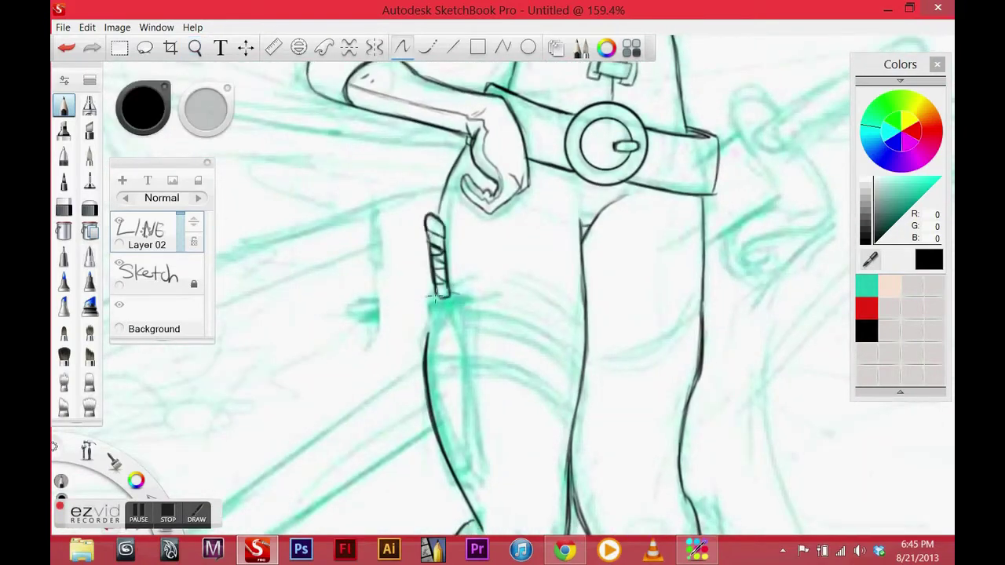
drag(465, 302, 471, 218)
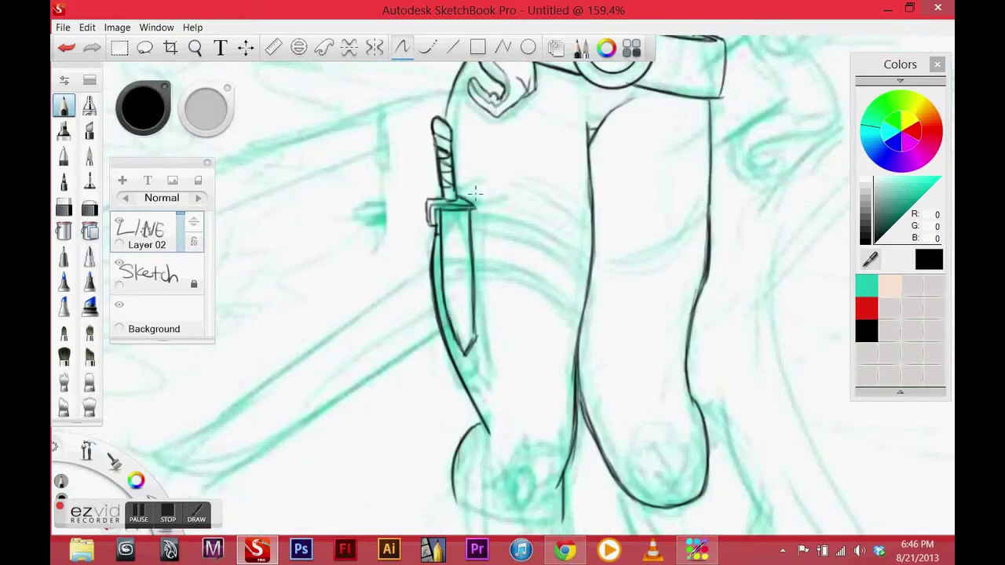
Fit the ellipse guide to the thigh and ink two curved band arcs across it
key(e)
drag(456, 192, 709, 210)
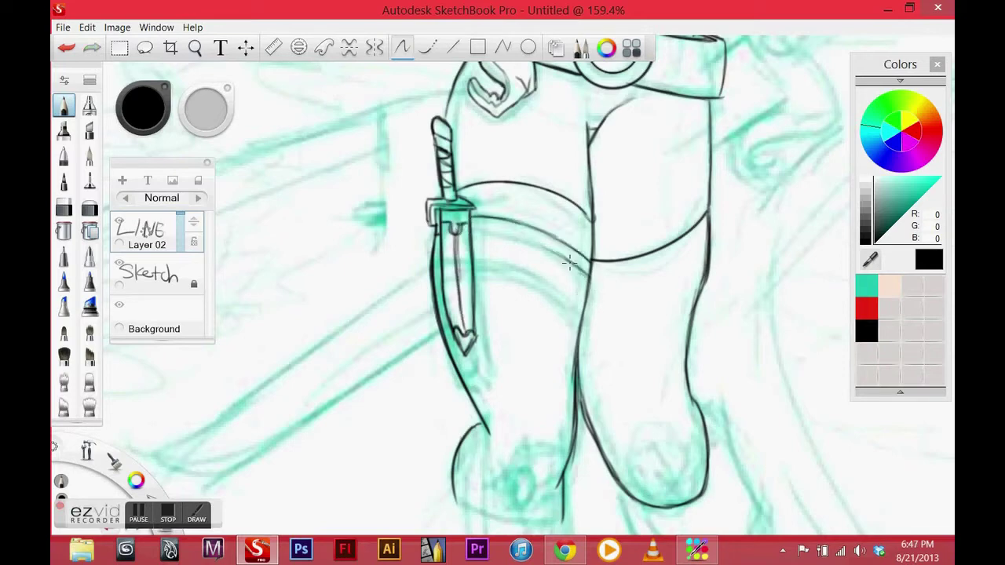
key(e)
drag(639, 218, 612, 236)
drag(522, 299, 542, 314)
drag(644, 291, 522, 311)
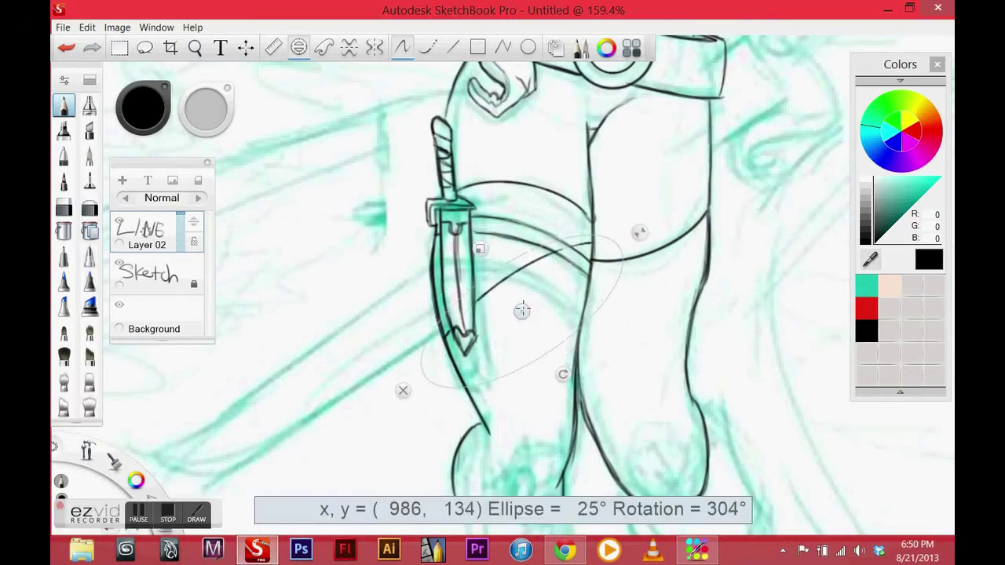
drag(474, 283, 577, 229)
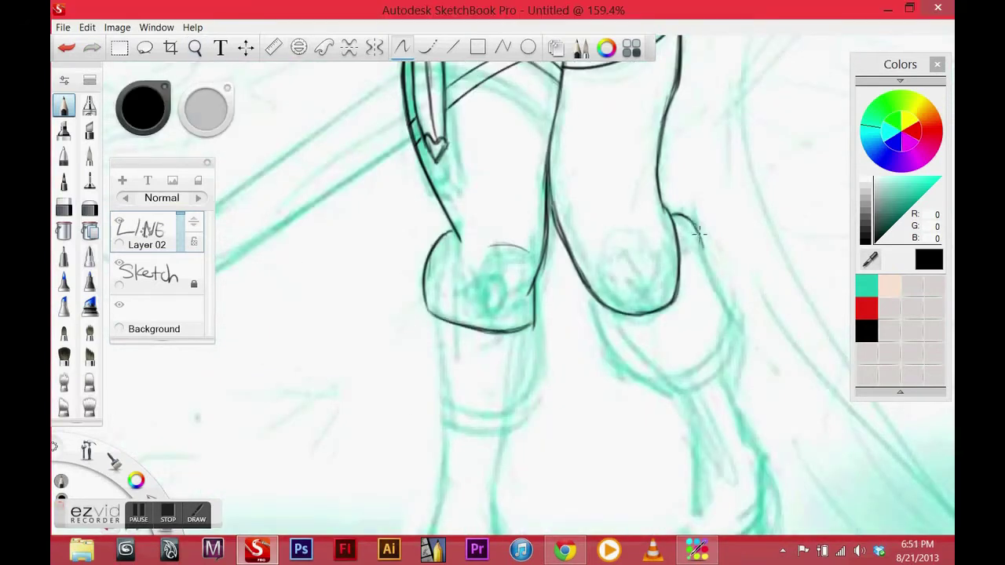
Ink the shin, the left boot cuff's bottom edge, and the right boot down to the toe
drag(733, 329, 677, 385)
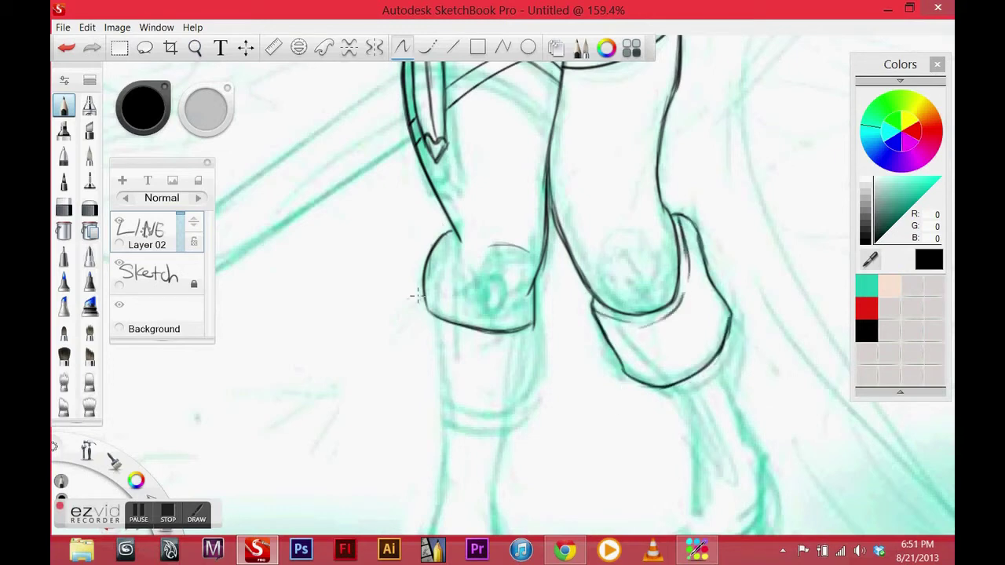
drag(550, 395, 424, 389)
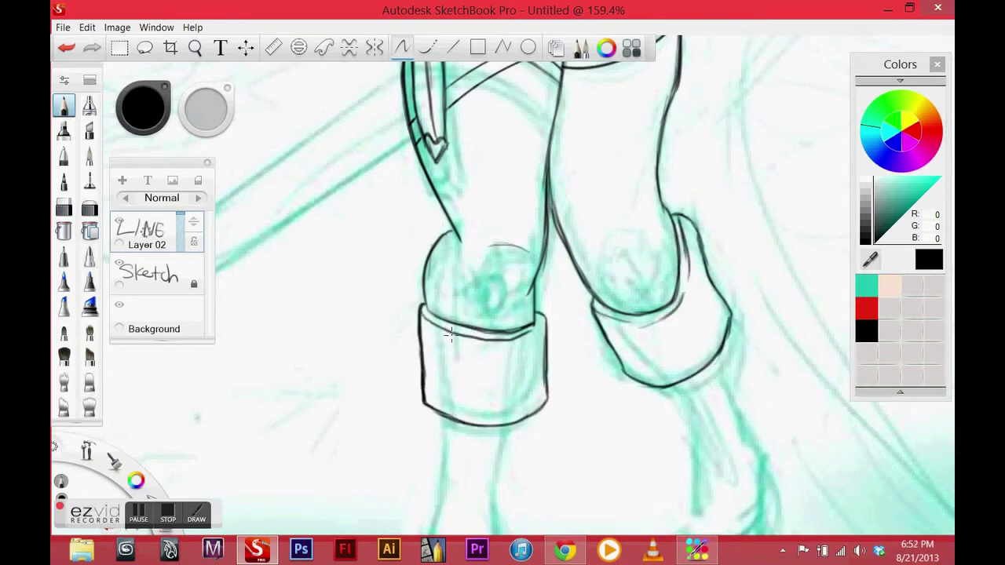
click(298, 47)
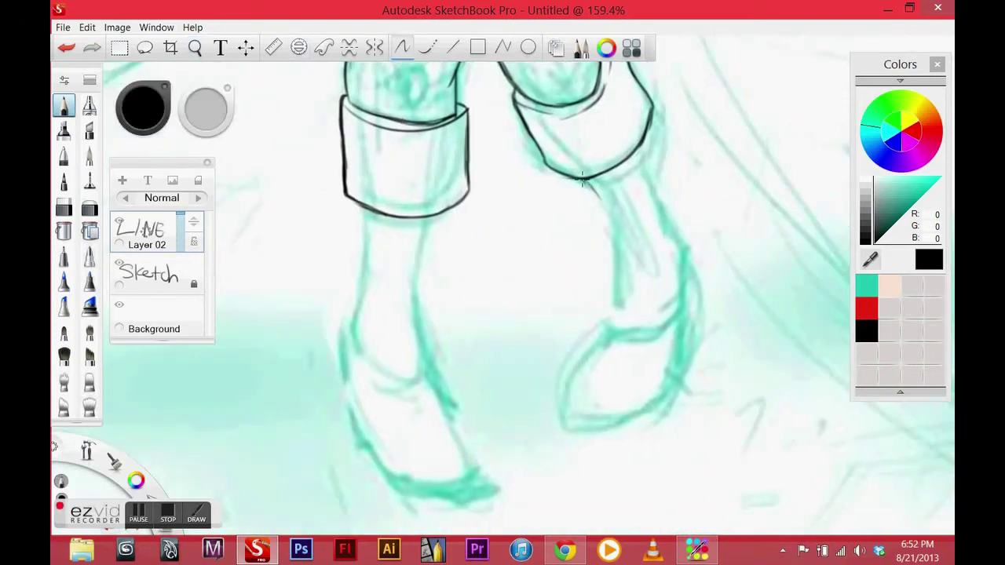
drag(645, 141, 698, 330)
drag(616, 221, 695, 337)
drag(606, 330, 550, 428)
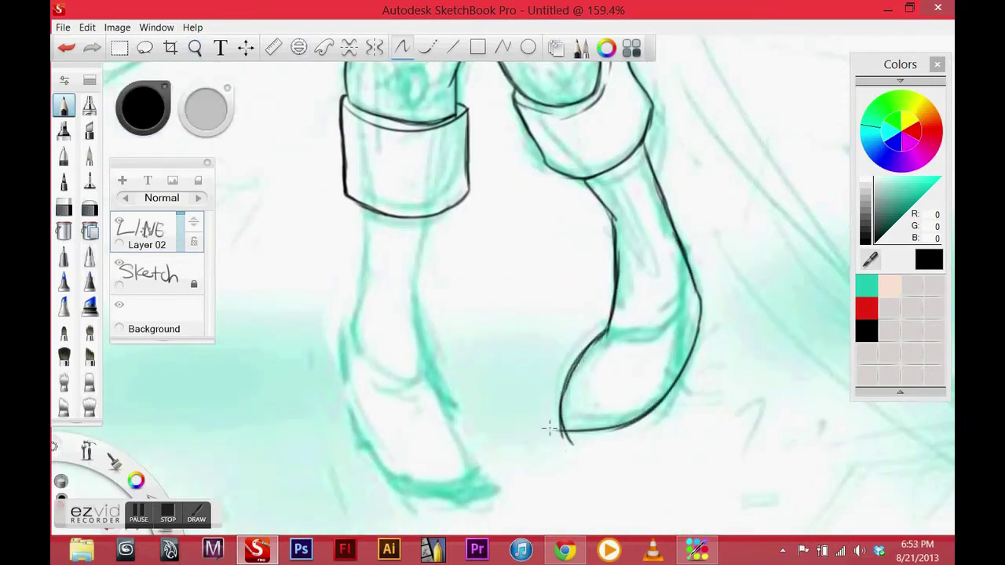
Redo the right boot's ankle curve, ink the left boot's outlines and sole, and return to the torso
key(ctrl+z)
drag(681, 260, 609, 336)
drag(436, 213, 471, 474)
drag(355, 203, 371, 430)
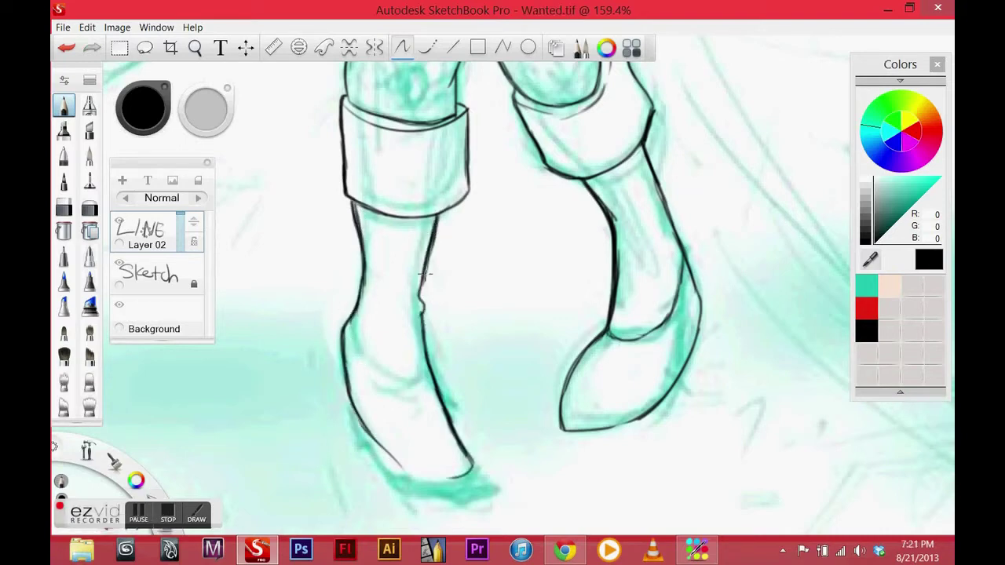
drag(357, 428, 471, 473)
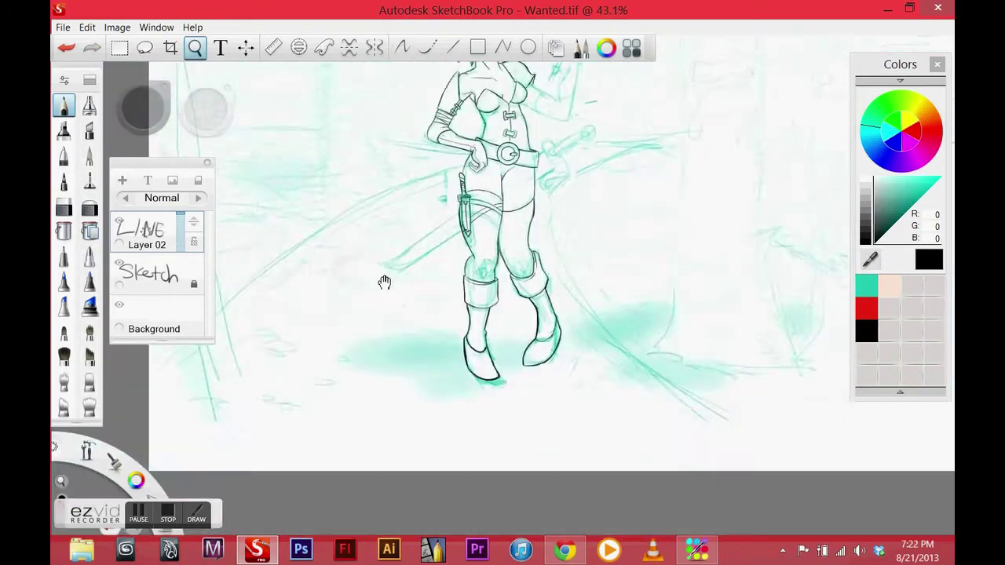
mouse_move(386, 283)
mouse_down()
mouse_move(437, 309)
mouse_move(563, 300)
mouse_move(610, 248)
mouse_up()
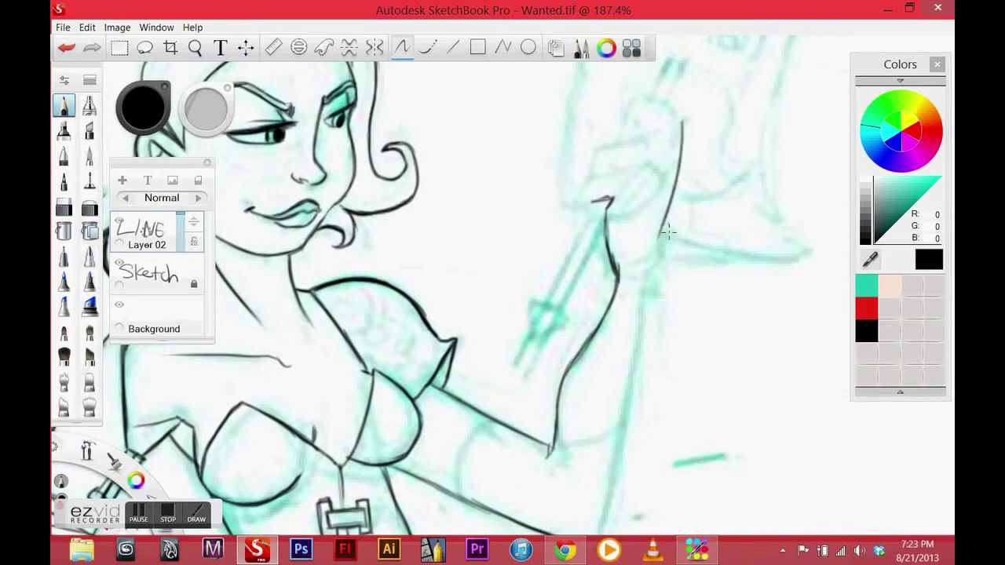
Rotate the canvas upright and draw the pole held in the raised hand
drag(669, 231, 611, 193)
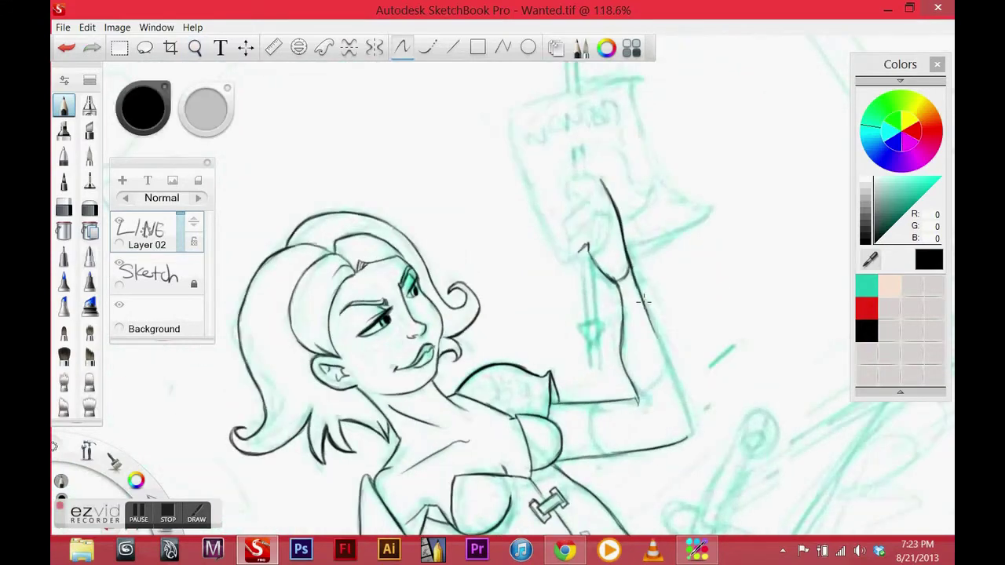
mouse_move(680, 390)
mouse_down()
mouse_move(645, 270)
mouse_move(609, 255)
mouse_up()
drag(659, 78, 613, 240)
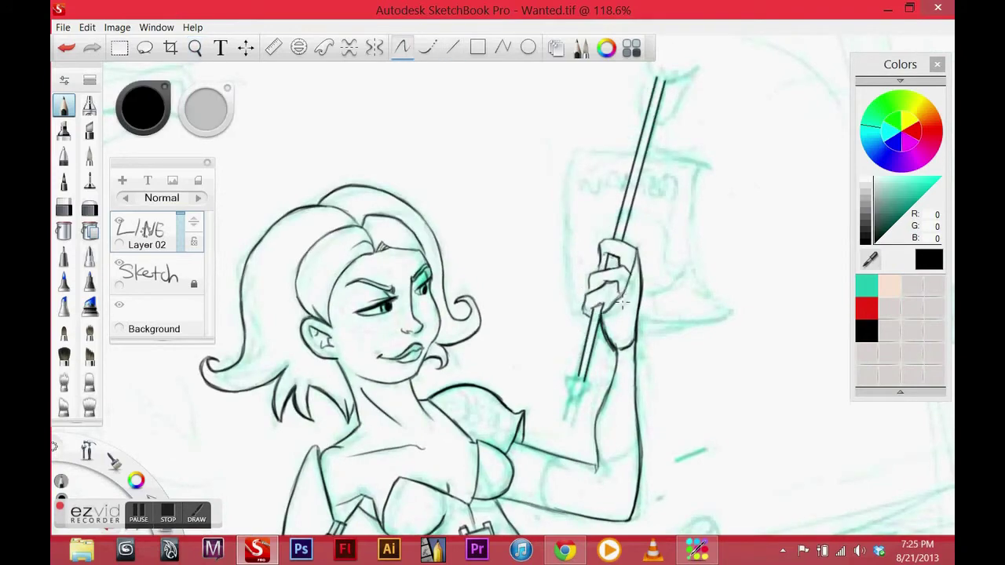
mouse_move(625, 295)
mouse_down()
mouse_move(538, 258)
mouse_move(490, 152)
mouse_move(685, 146)
mouse_up()
Draw the poster's curved top and right edges, undoing stray curves
click(686, 147)
key(ctrl+z)
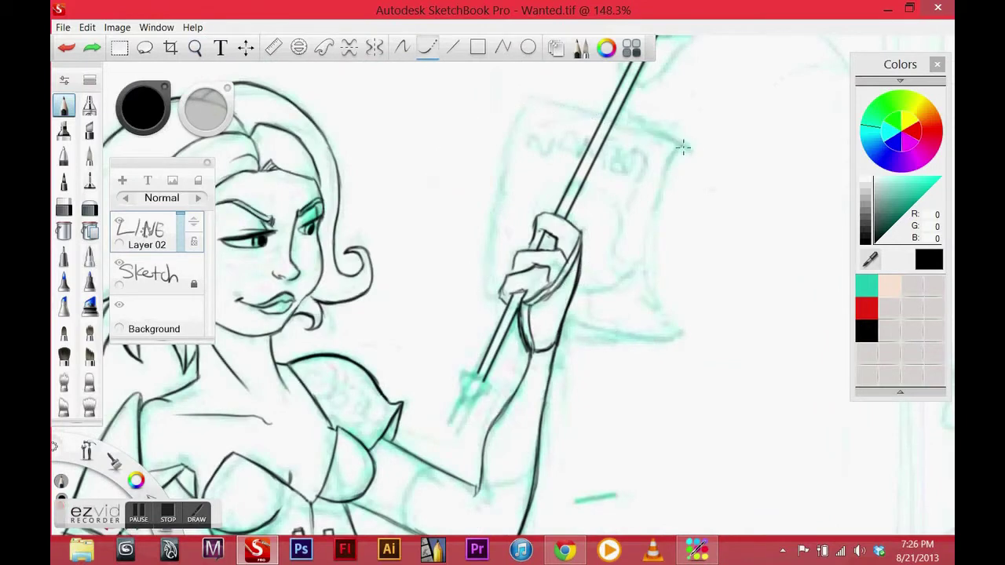
mouse_move(683, 148)
mouse_down()
mouse_move(485, 292)
mouse_move(504, 299)
mouse_up()
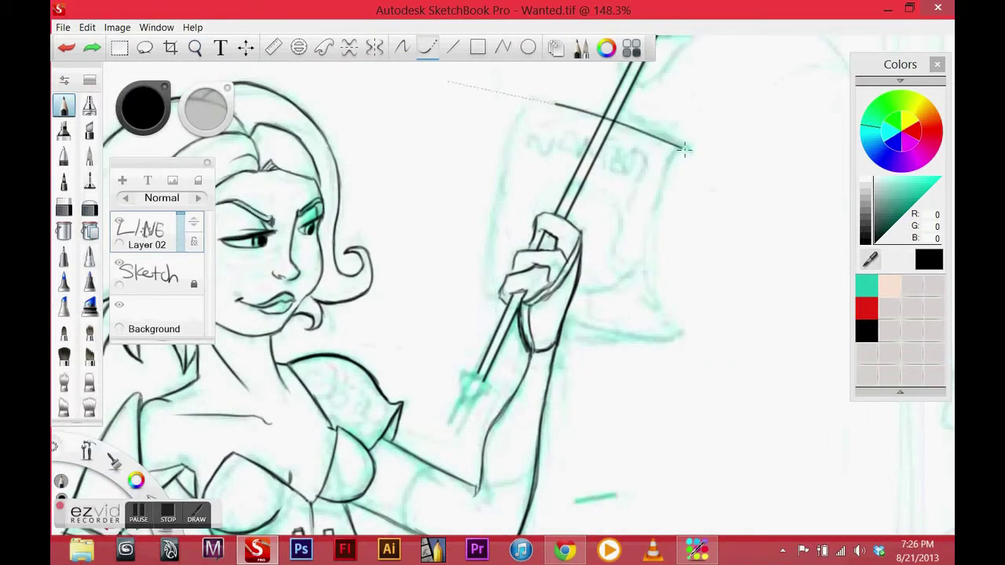
key(e)
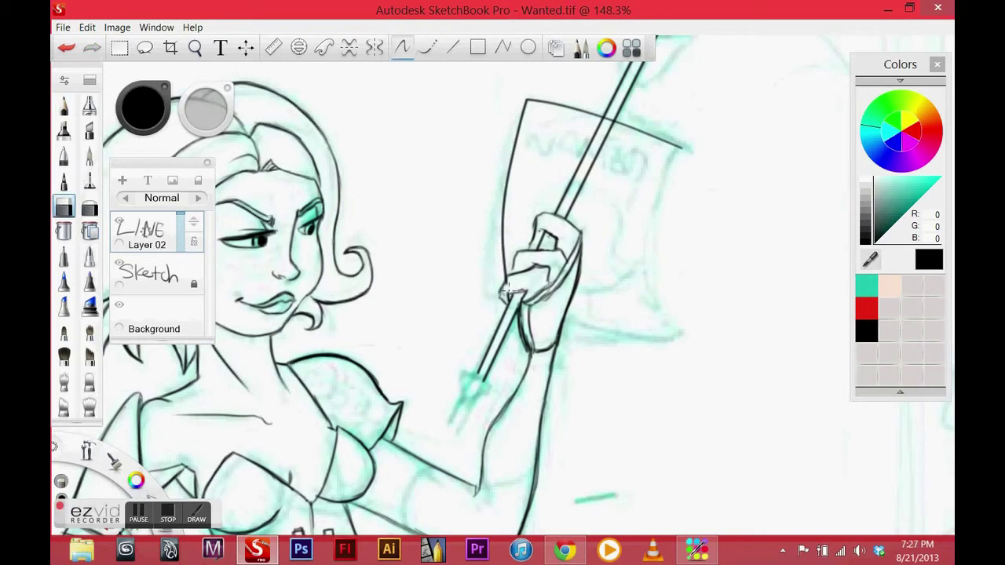
key(e)
drag(683, 149, 679, 337)
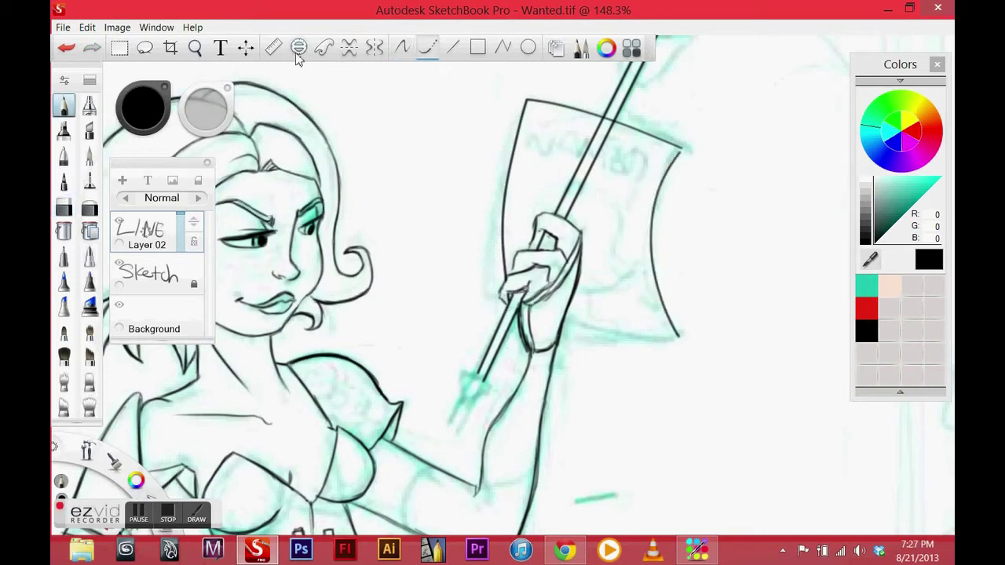
key(ctrl+z)
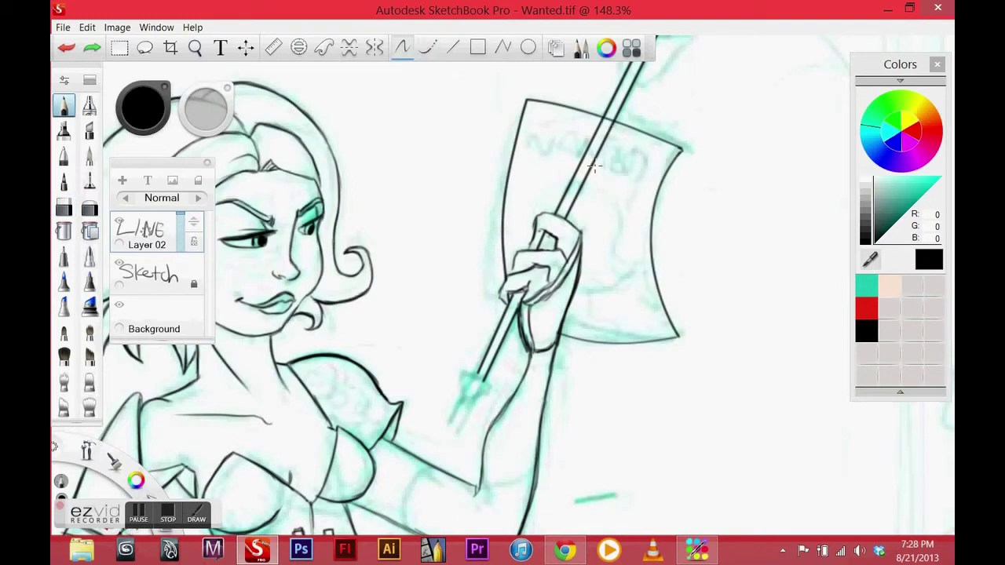
scroll(596, 120, down, 5)
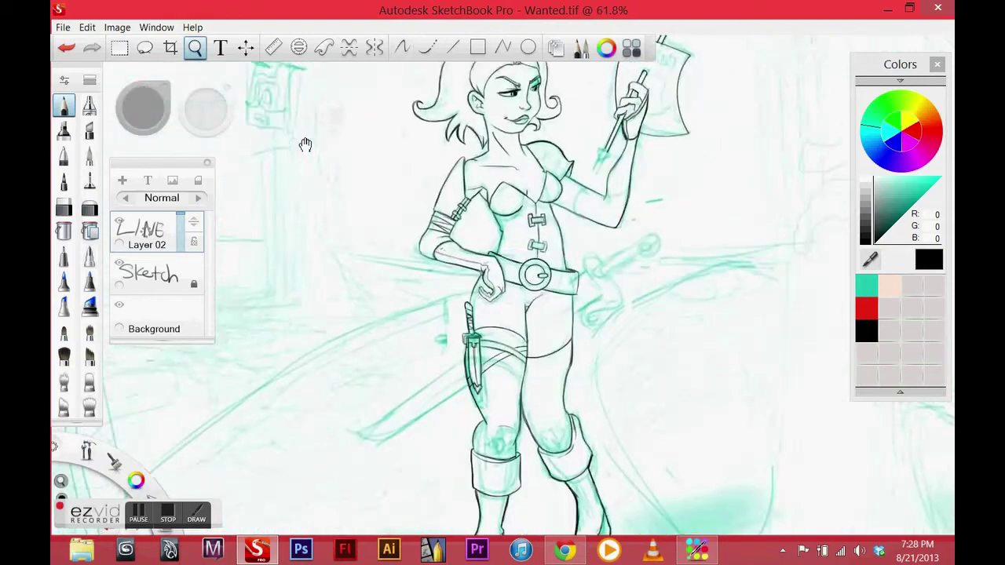
Align the ruler to the sword's angle and draw both straight blade edges
scroll(596, 176, up, 3)
key(r)
drag(402, 328, 432, 306)
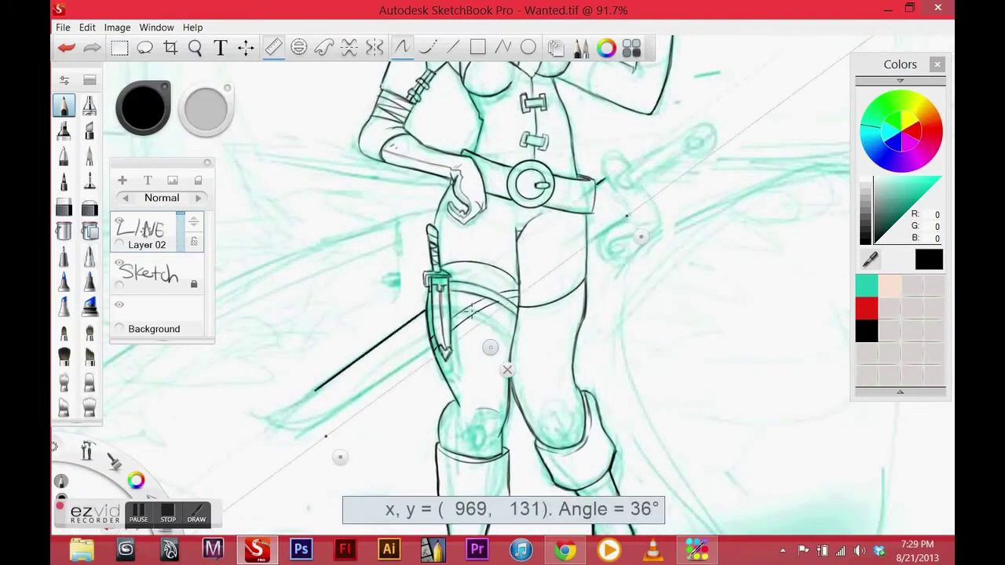
drag(484, 333, 497, 367)
drag(589, 240, 628, 216)
click(427, 47)
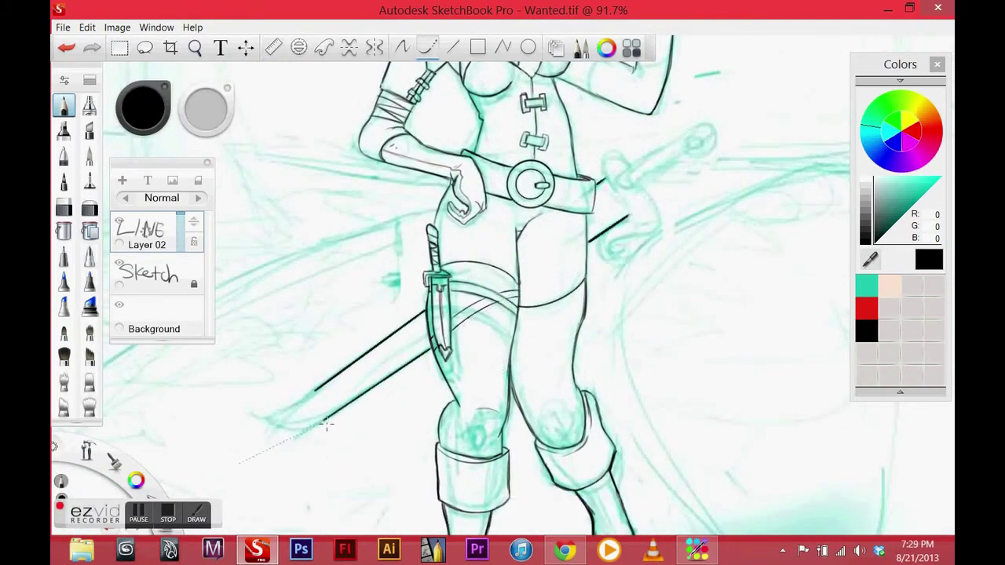
key(ctrl+z)
Frame and rotate the hip area for the hilt, then undo the stroke near the staff top
mouse_move(316, 397)
mouse_down()
mouse_move(442, 385)
mouse_move(370, 298)
mouse_move(422, 306)
mouse_up()
mouse_move(412, 362)
mouse_down()
mouse_move(325, 285)
mouse_move(561, 173)
mouse_up()
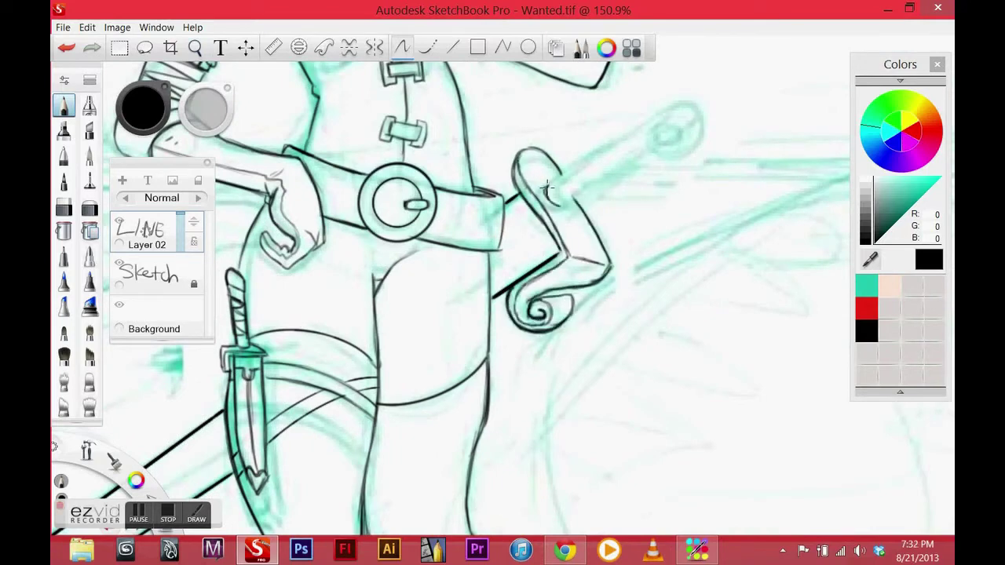
drag(547, 187, 535, 160)
drag(519, 193, 380, 226)
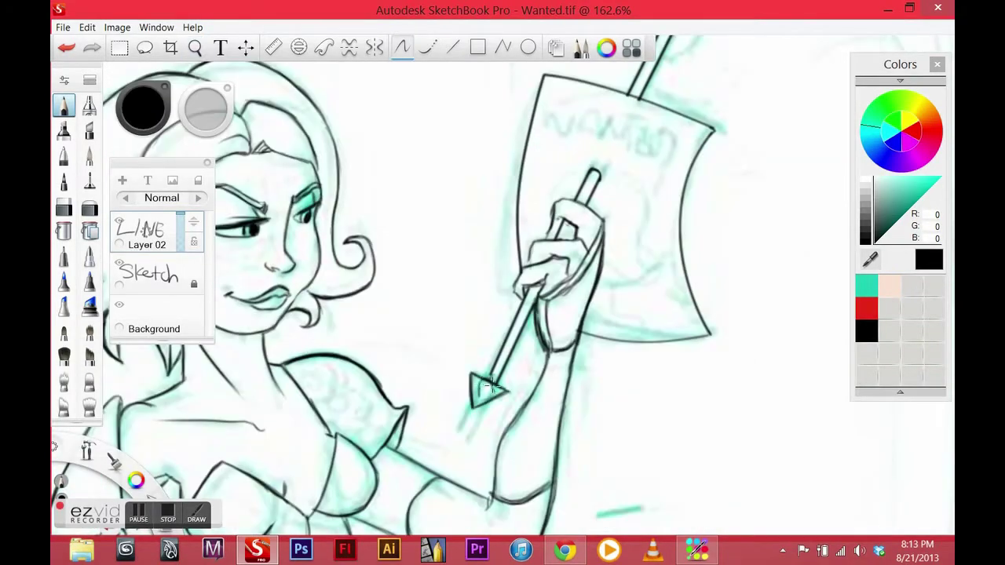
key(ctrl+z)
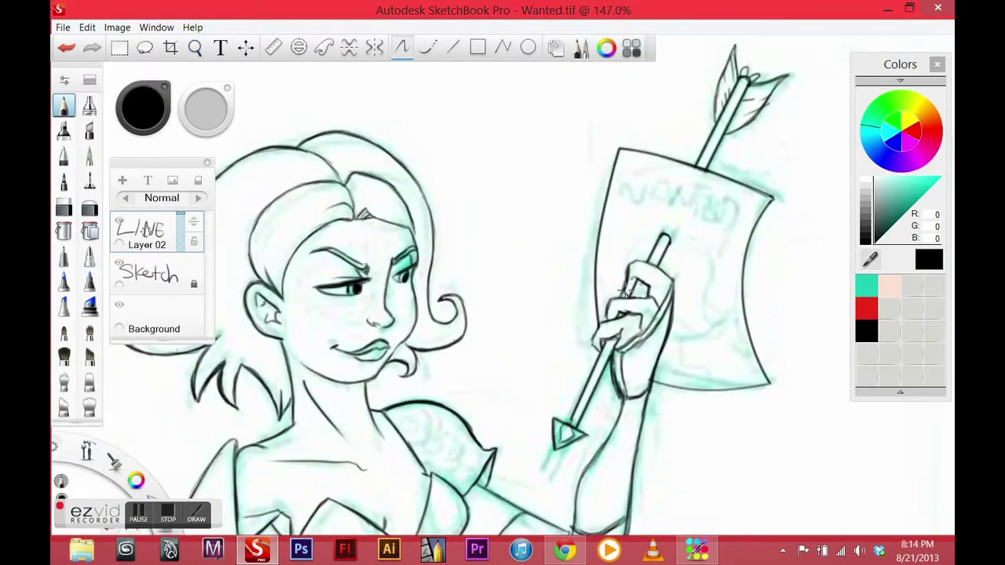
Ink a curve beside the belt buckle
drag(674, 282, 668, 220)
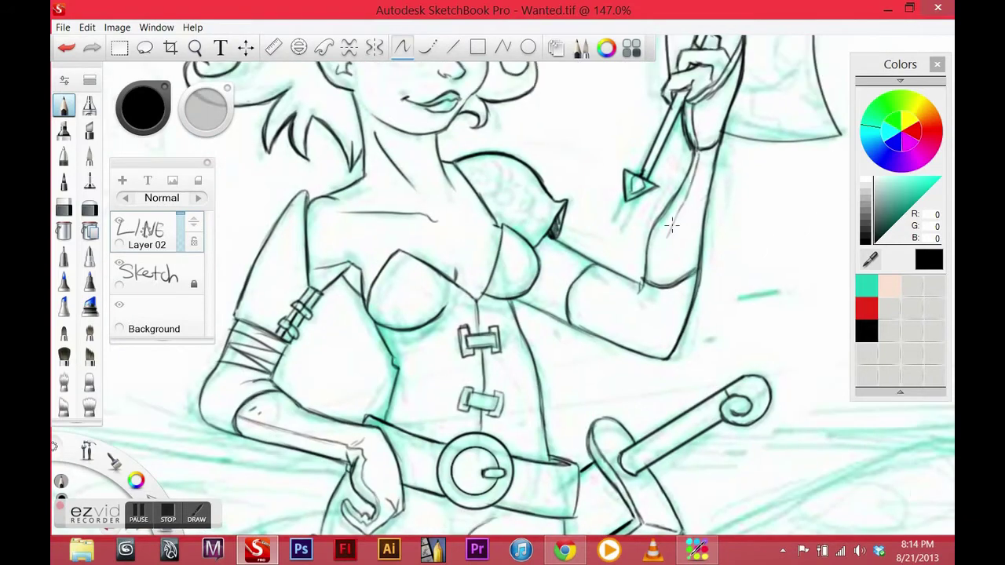
drag(535, 333, 537, 249)
drag(579, 305, 609, 234)
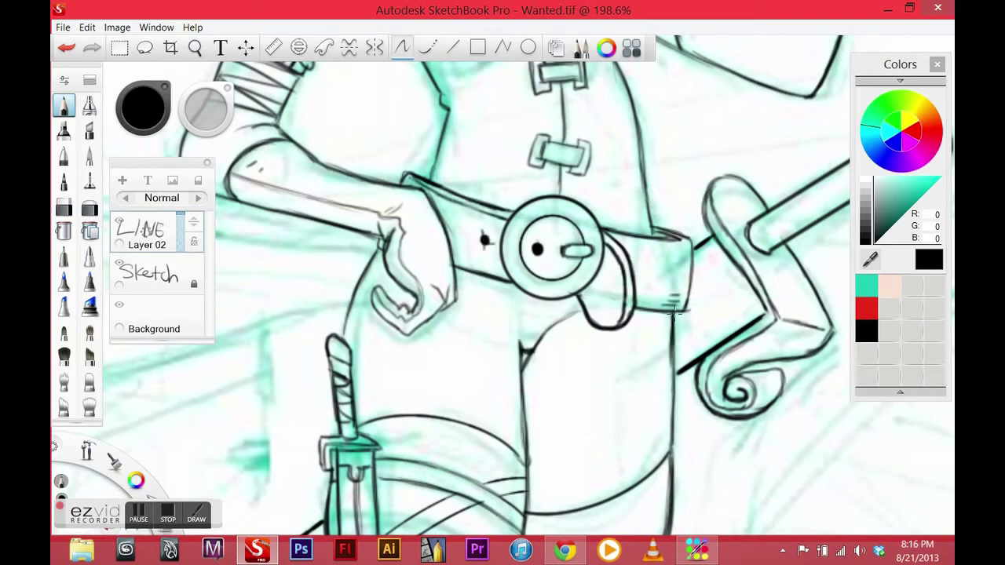
drag(634, 202, 605, 192)
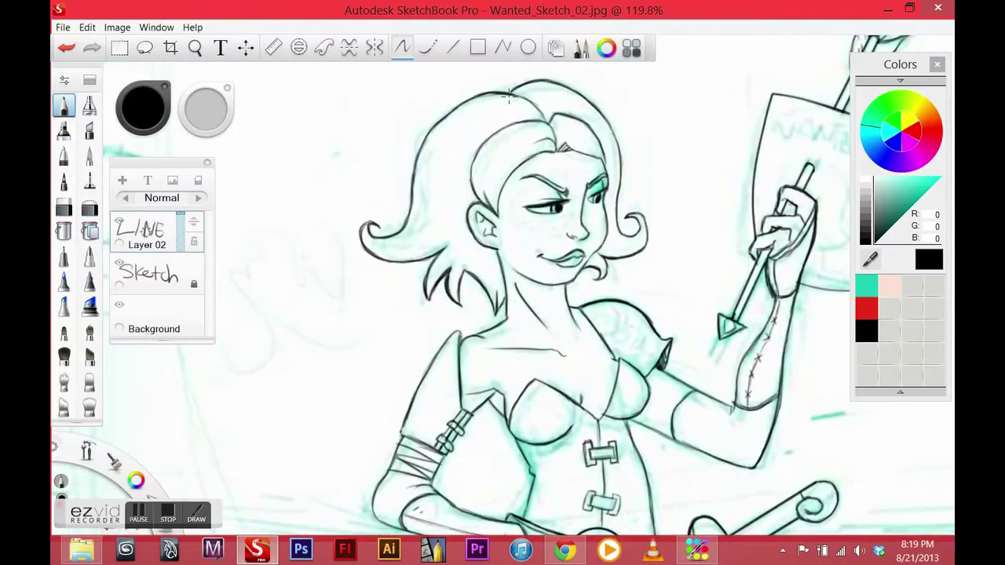
Ink the hair, arm, hip and leg outlines down to the boot, then save the drawing
drag(469, 103, 402, 275)
mouse_move(400, 235)
mouse_down()
mouse_move(470, 342)
mouse_move(575, 437)
mouse_up()
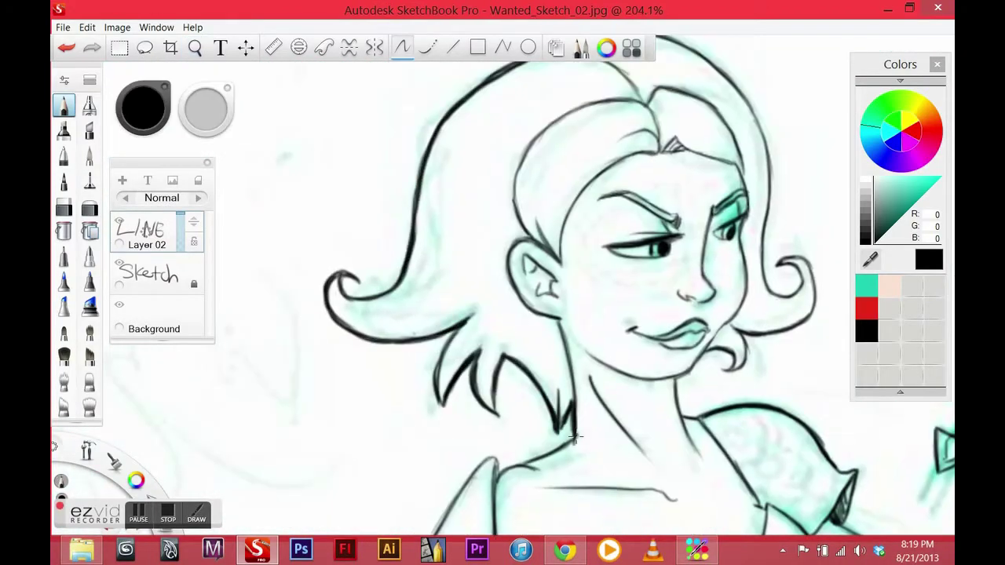
drag(476, 281, 424, 361)
drag(428, 350, 628, 406)
drag(589, 227, 541, 327)
drag(562, 246, 546, 321)
drag(616, 267, 572, 366)
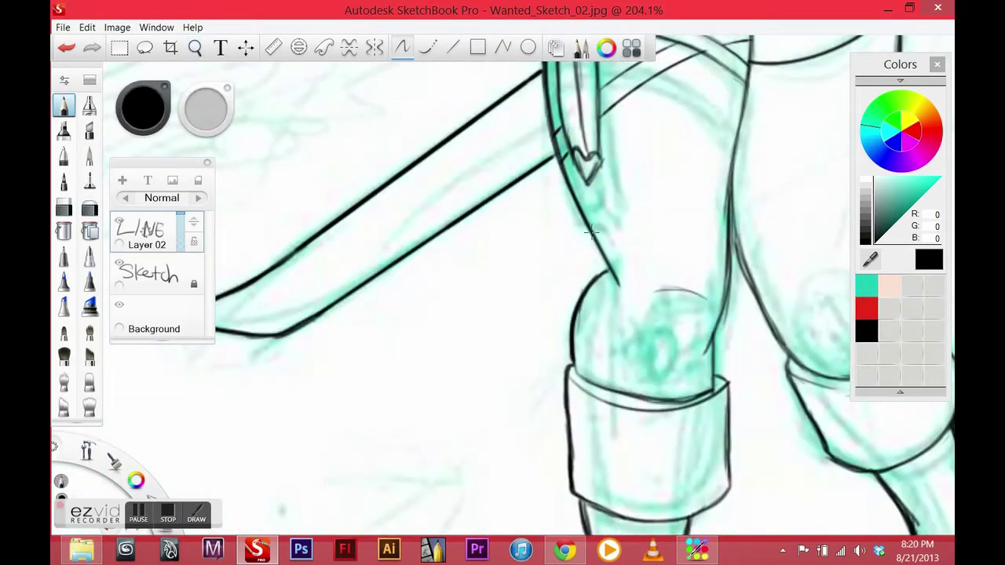
key(ctrl+s)
key(Return)
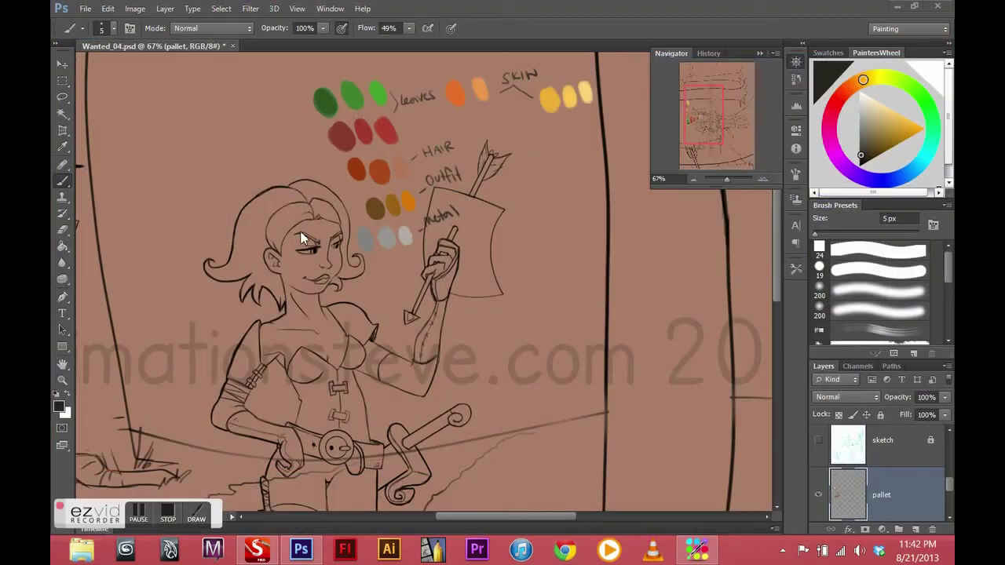
Select the girl color base layer and zoom in close on her face
drag(327, 313, 414, 320)
key(alt+bracketleft)
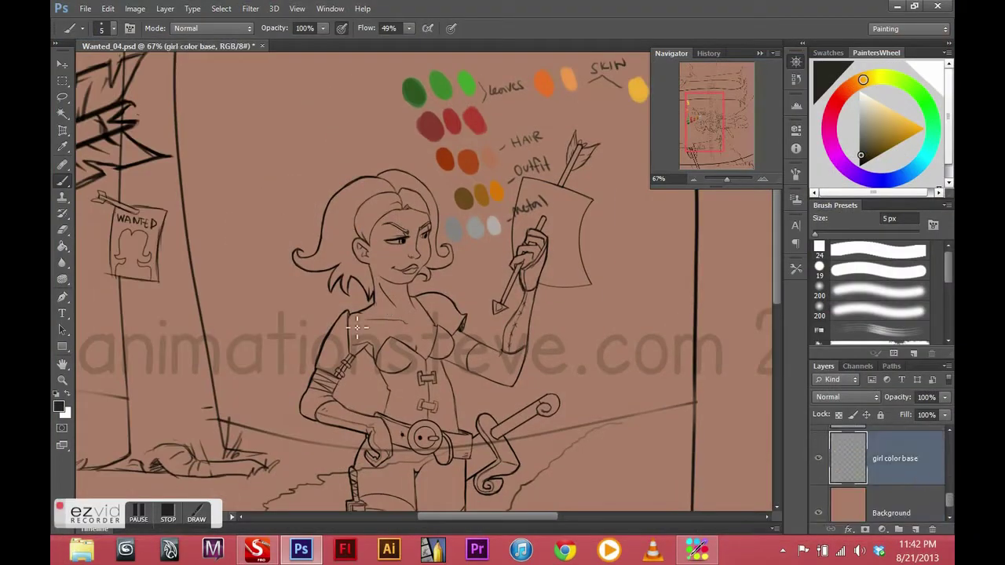
key(ctrl+plus)
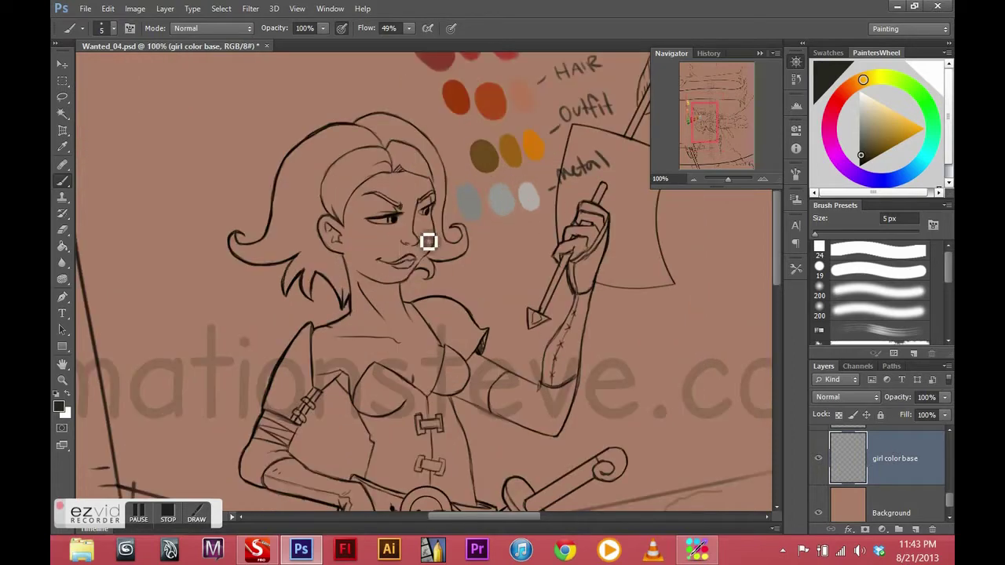
mouse_move(577, 224)
mouse_down()
mouse_move(365, 326)
mouse_move(475, 236)
mouse_up()
drag(463, 169, 518, 177)
Paint yellow skin over the face with a 20 px brush, then fill the middle trunk olive green
key(ctrl+plus)
mouse_move(282, 110)
mouse_down()
mouse_move(416, 157)
mouse_move(411, 227)
mouse_move(267, 188)
mouse_move(409, 267)
mouse_up()
mouse_move(392, 306)
mouse_down()
mouse_move(284, 269)
mouse_move(336, 197)
mouse_move(354, 110)
mouse_up()
mouse_move(314, 169)
mouse_down()
mouse_move(424, 282)
mouse_move(467, 377)
mouse_up()
scroll(948, 469, up, 3)
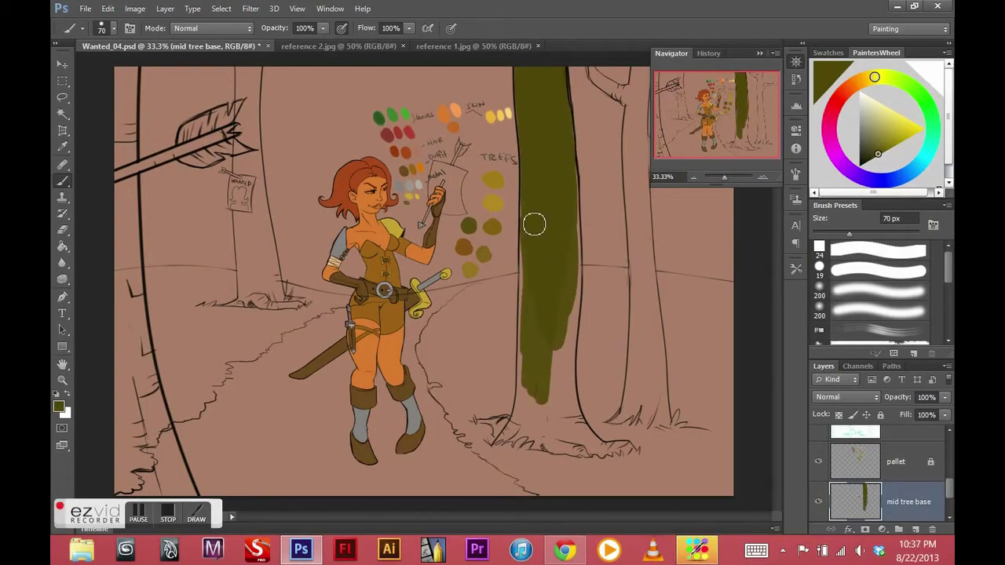
mouse_move(534, 225)
mouse_down()
mouse_move(573, 267)
mouse_move(573, 442)
mouse_up()
Paint olive over the mid tree base and its grassy bottom edge
key(ctrl+plus)
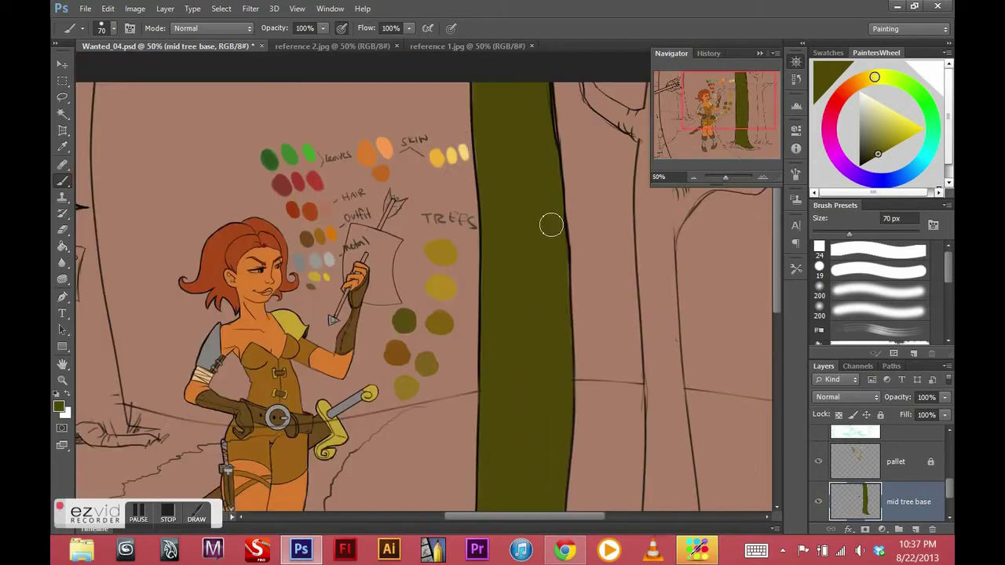
scroll(499, 199, down, 5)
mouse_move(476, 287)
mouse_down()
mouse_move(464, 303)
mouse_move(490, 291)
mouse_move(568, 323)
mouse_move(654, 318)
mouse_up()
key(bracketleft)
key(bracketleft)
scroll(476, 267, up, 8)
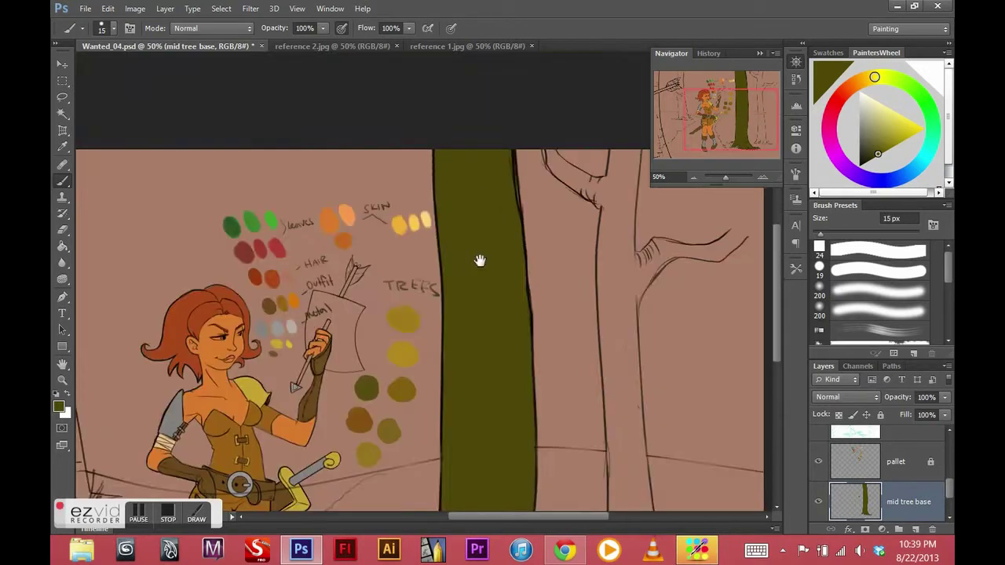
scroll(477, 260, down, 3)
click(875, 150)
key(bracketright)
key(bracketright)
key(bracketright)
Colour the thin right tree's trunk and both branches olive, with darker strokes at its base
drag(628, 149, 644, 294)
key(ctrl+minus)
drag(628, 118, 640, 216)
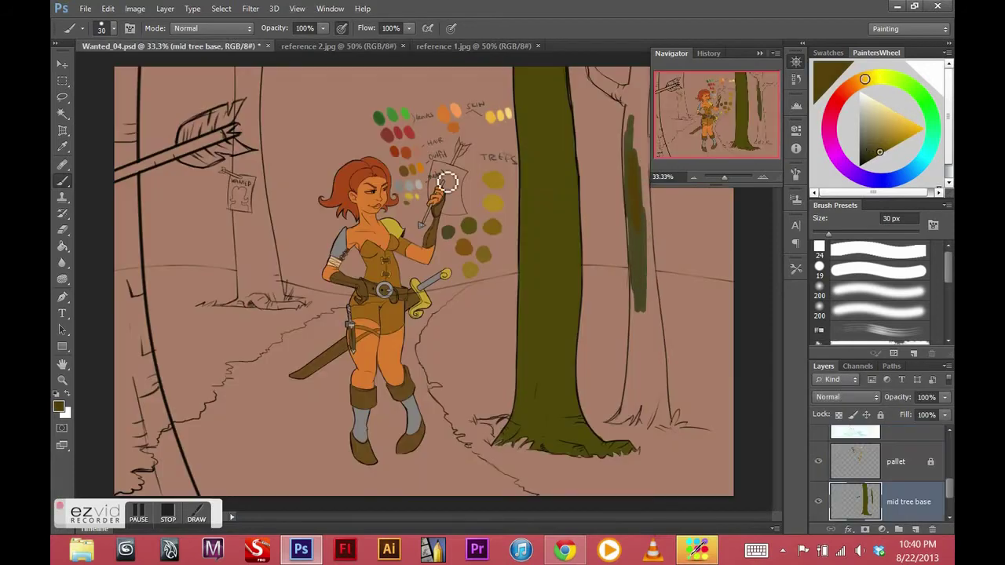
alt+click(565, 295)
drag(638, 220, 635, 365)
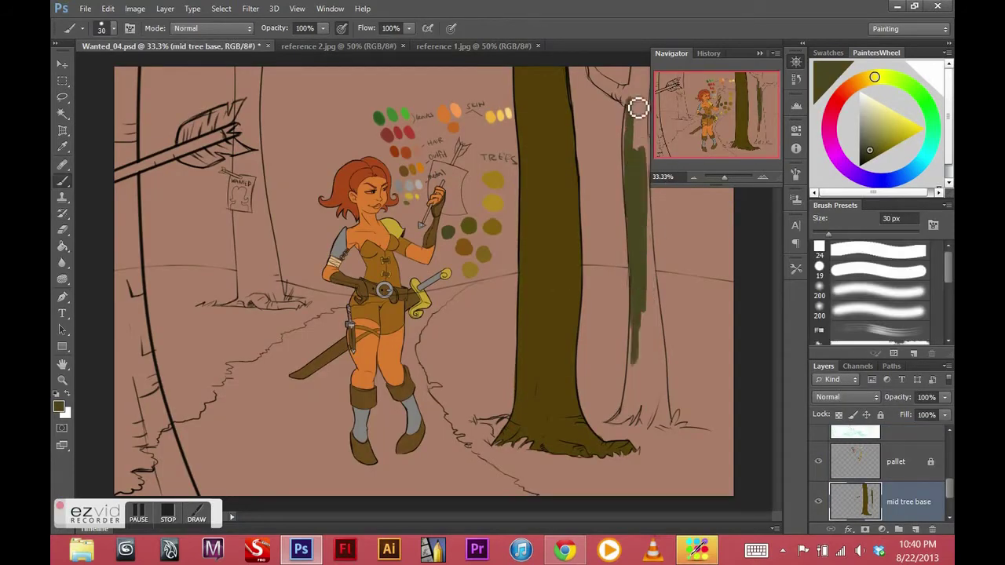
drag(628, 102, 593, 70)
drag(648, 146, 720, 133)
mouse_move(651, 203)
mouse_down()
mouse_move(662, 384)
mouse_move(636, 322)
mouse_move(638, 365)
mouse_up()
Fill the middle tree trunk with olive
scroll(641, 292, up, 2)
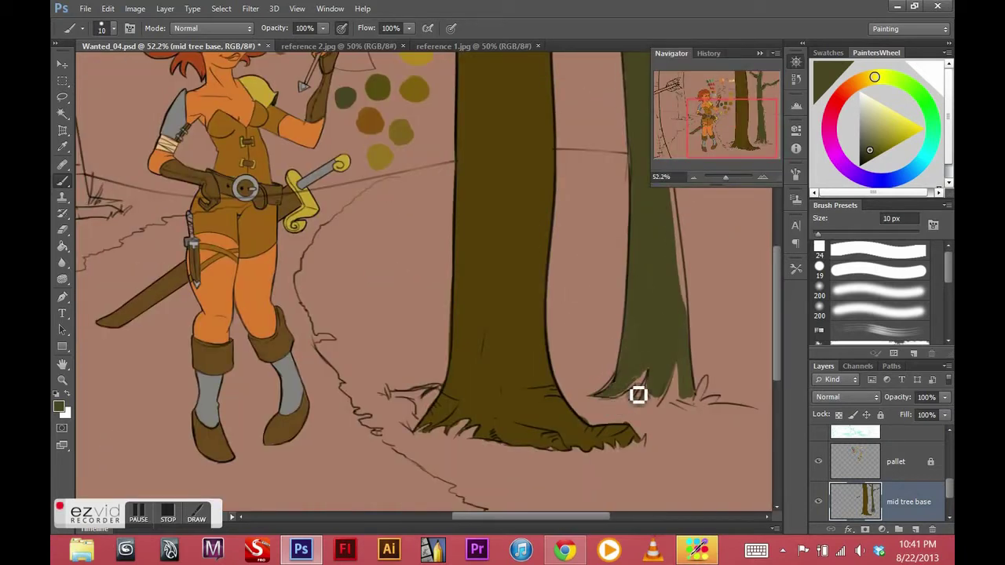
scroll(691, 304, up, 3)
key(bracketright)
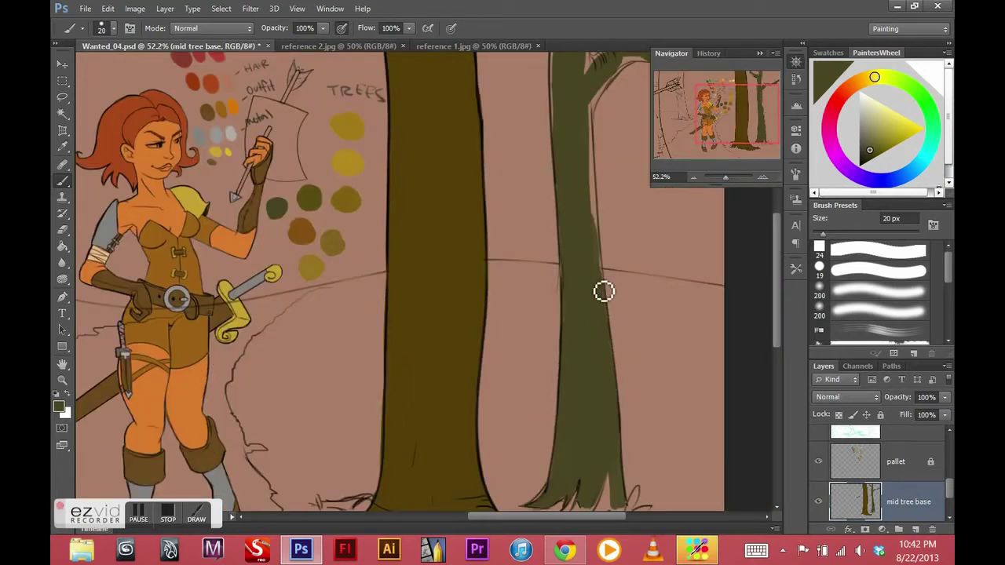
scroll(555, 141, up, 3)
scroll(587, 176, up, 2)
scroll(550, 212, right, 3)
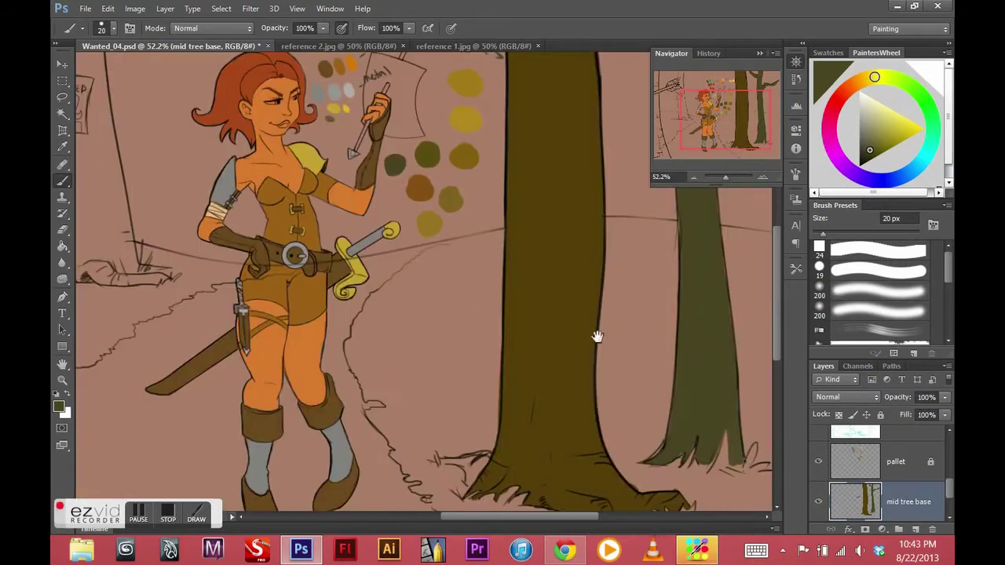
scroll(597, 336, up, 2)
scroll(554, 334, down, 4)
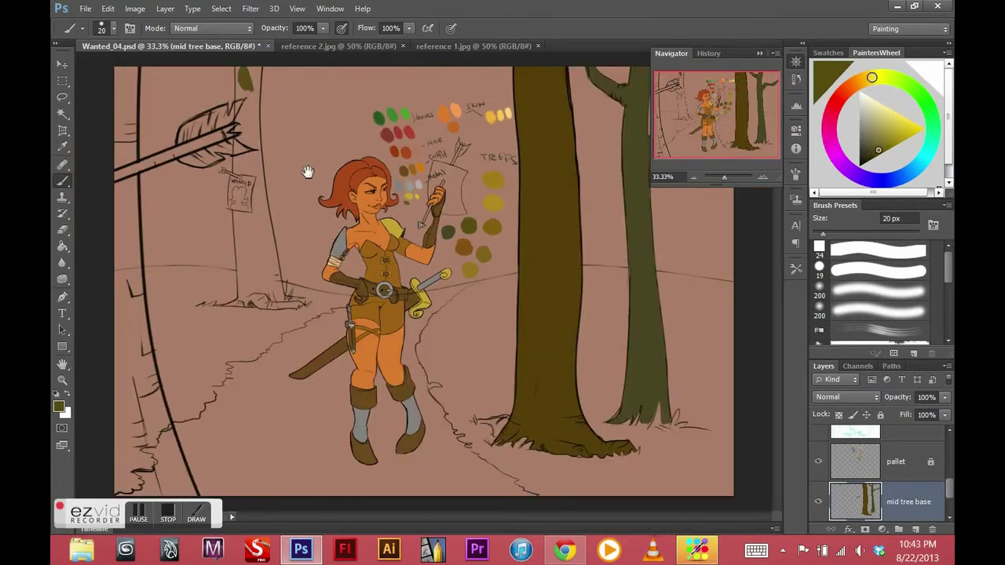
scroll(250, 82, up, 2)
mouse_move(370, 133)
mouse_down()
mouse_move(407, 119)
mouse_move(398, 208)
mouse_move(368, 189)
mouse_move(385, 254)
mouse_move(458, 324)
mouse_move(476, 424)
mouse_move(373, 450)
mouse_move(390, 346)
mouse_move(460, 404)
mouse_move(449, 434)
mouse_up()
scroll(385, 253, down, 3)
key(period)
key(bracketleft)
key(bracketright)
key(bracketright)
key(bracketright)
Pick a brown and add a new layer named 'foregroundtree base'
click(708, 52)
click(760, 53)
key(ctrl+minus)
key(ctrl+minus)
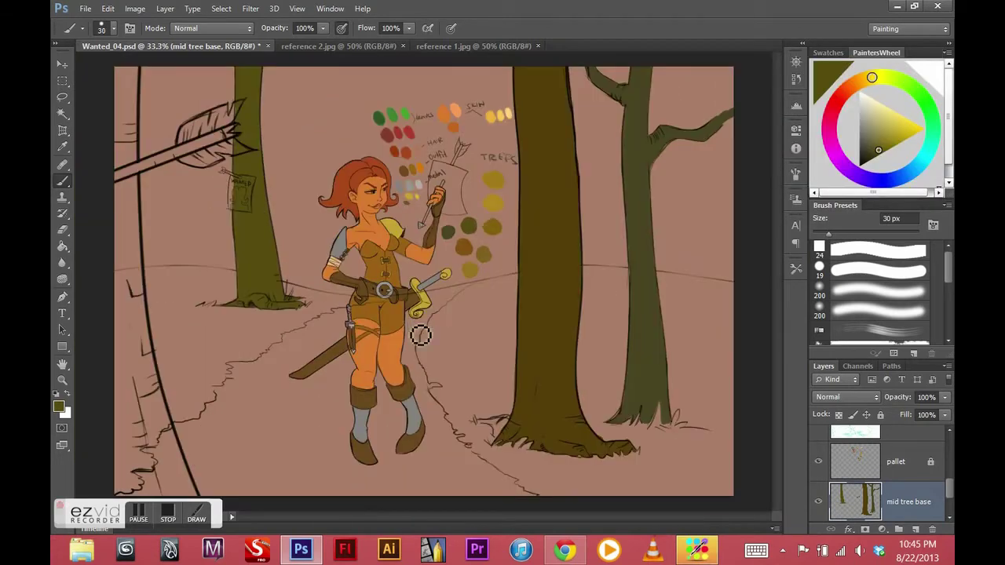
alt+click(547, 376)
click(914, 529)
double_click(901, 478)
text(ase)
key(Return)
Paint the left foreground trunk brown, then return to the mid tree base layer with olive
mouse_move(121, 71)
mouse_down()
mouse_move(152, 357)
mouse_move(182, 487)
mouse_up()
key(bracketright)
key(bracketright)
key(bracketright)
drag(123, 162, 119, 349)
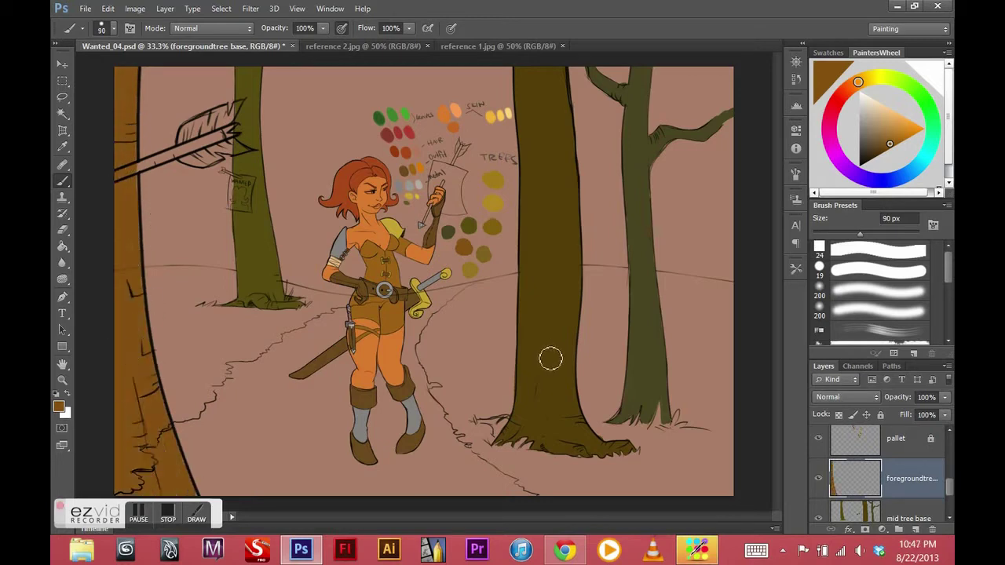
key(alt+bracketleft)
alt+click(264, 88)
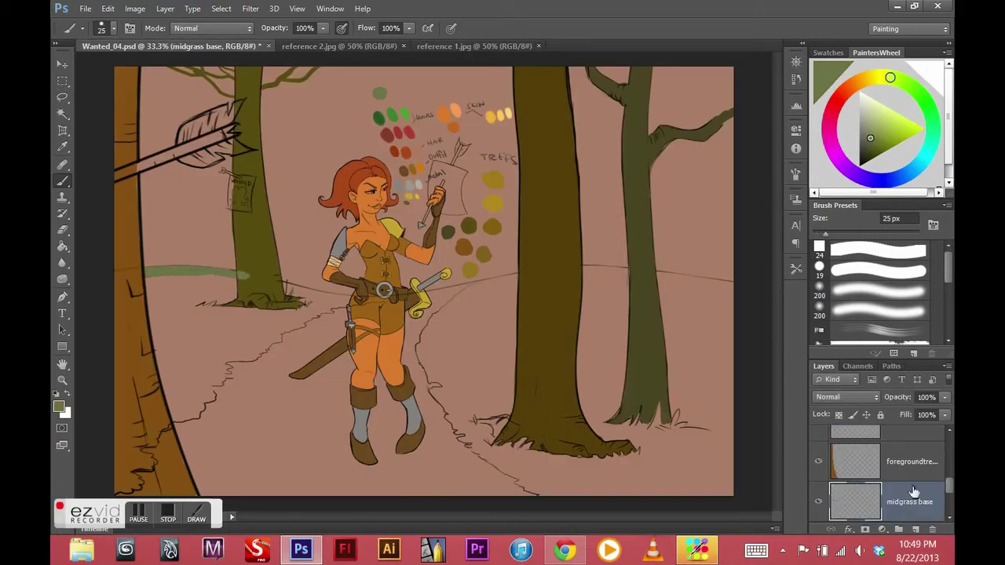
Move the midgrass base layer below mid tree base and make it the working layer
drag(913, 493, 915, 516)
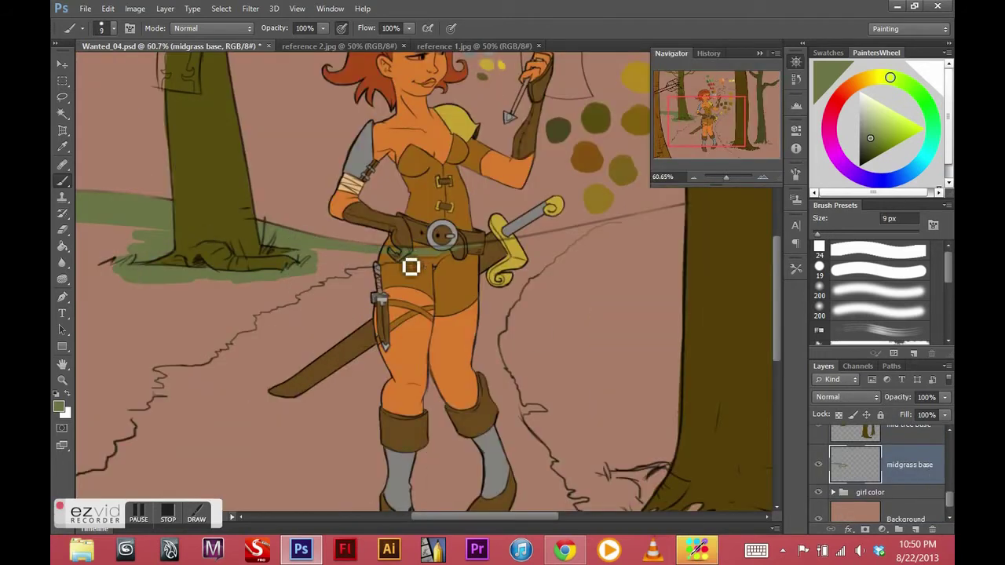
click(869, 492)
scroll(945, 484, up, 3)
scroll(944, 484, down, 5)
click(903, 455)
scroll(927, 464, up, 2)
scroll(927, 463, down, 5)
key(bracketright)
key(bracketright)
key(bracketright)
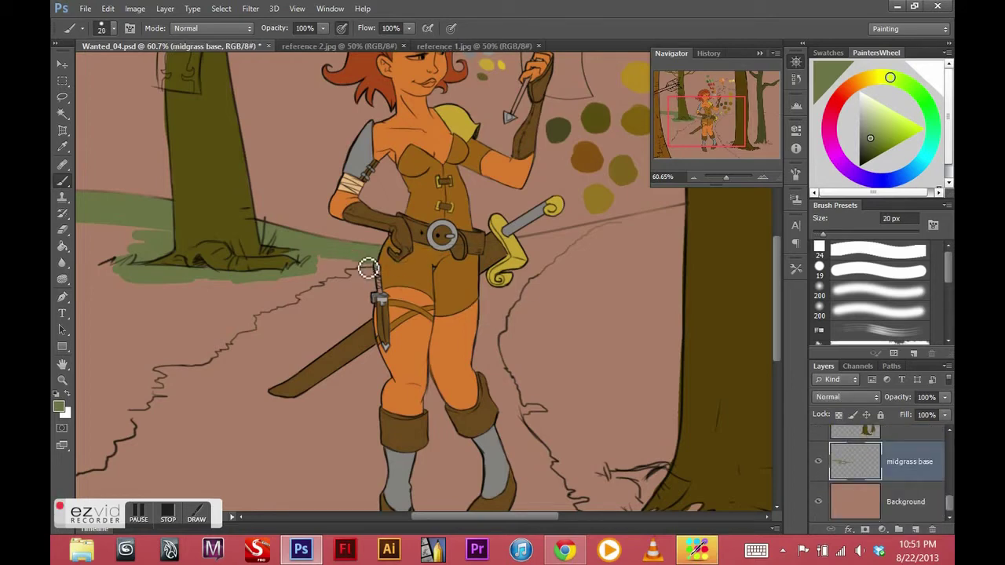
key(bracketleft)
key(bracketleft)
key(bracketleft)
Paint green grass along the left path edge and a strip along the horizon
drag(285, 287, 380, 211)
drag(354, 253, 228, 343)
key(ctrl+minus)
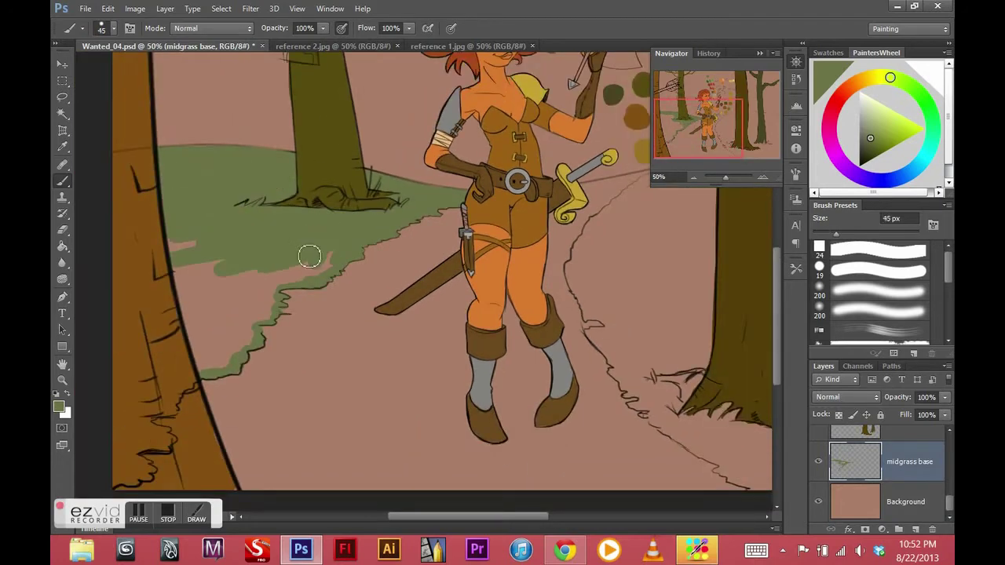
drag(314, 259, 207, 321)
key(bracketright)
key(bracketright)
key(bracketright)
mouse_move(727, 170)
mouse_down()
mouse_move(361, 166)
mouse_move(628, 157)
mouse_up()
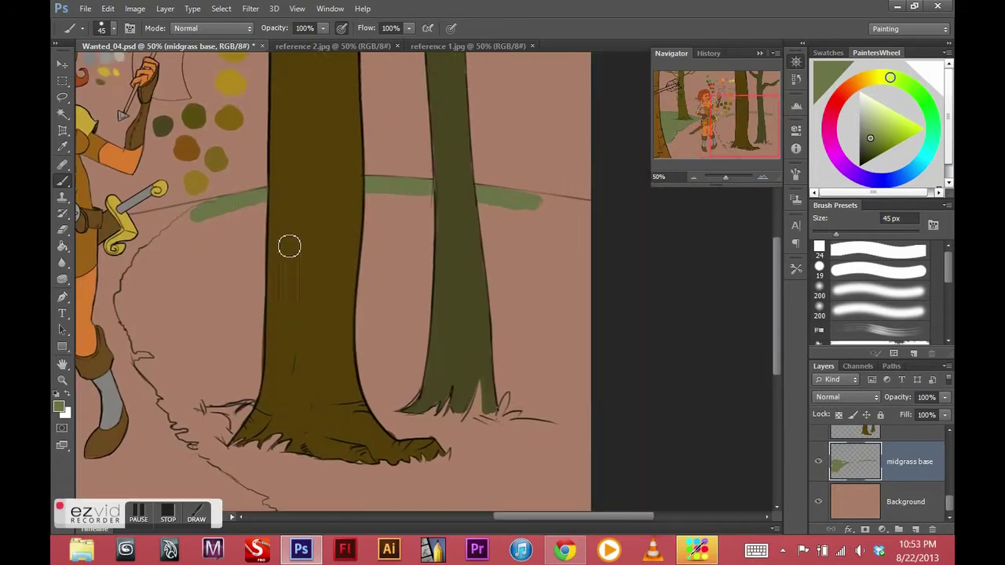
Flip the canvas horizontally to check the composition, then flip it back
key(ctrl+minus)
key(ctrl+minus)
click(135, 9)
click(345, 218)
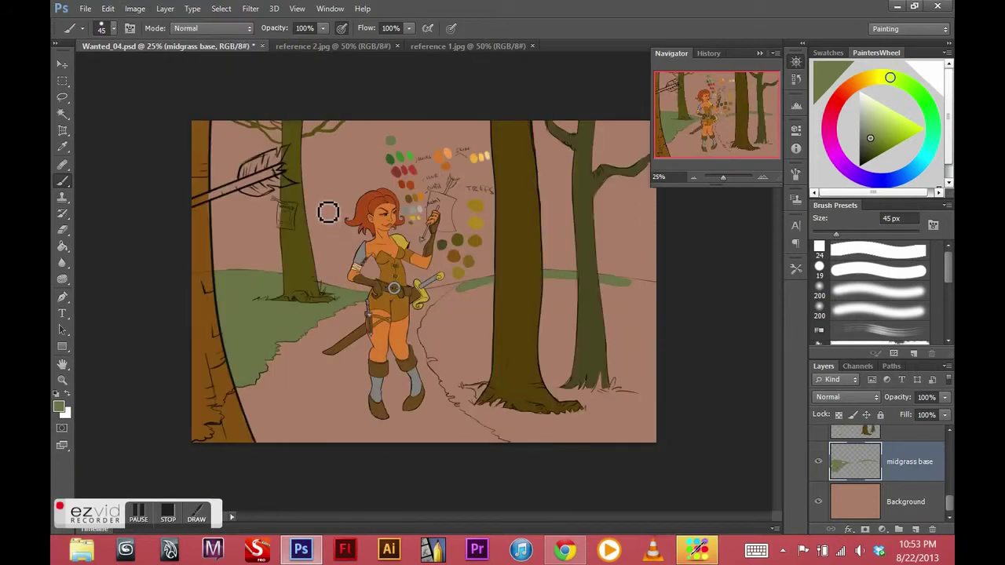
key(ctrl+alt+h)
key(ctrl+alt+h)
Paint grass across the right side of the path with a 70 px brush
key(bracketright)
key(bracketright)
key(bracketright)
mouse_move(464, 302)
mouse_down()
mouse_move(626, 269)
mouse_move(460, 343)
mouse_move(583, 447)
mouse_move(513, 440)
mouse_move(434, 347)
mouse_up()
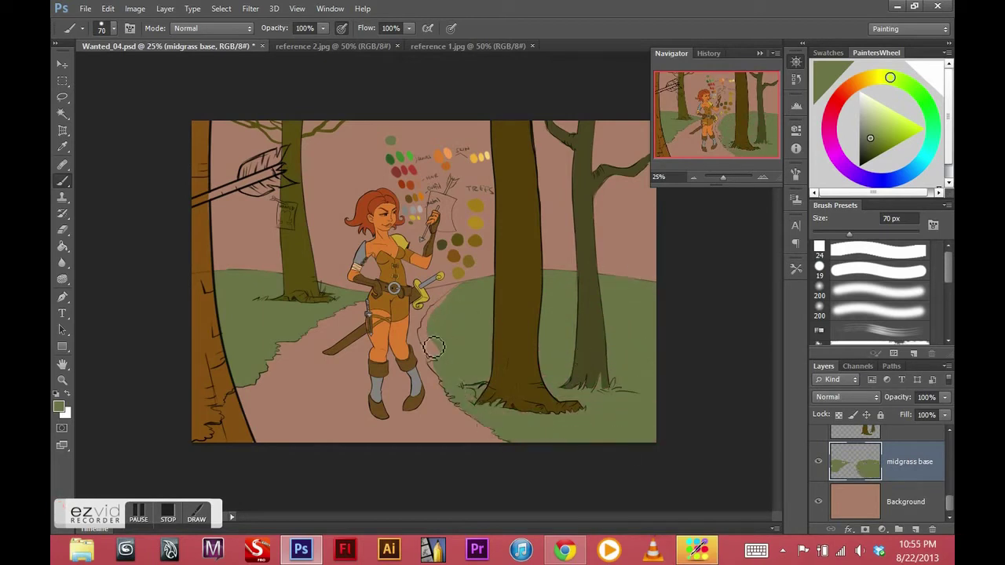
scroll(950, 509, up, 1)
click(908, 473)
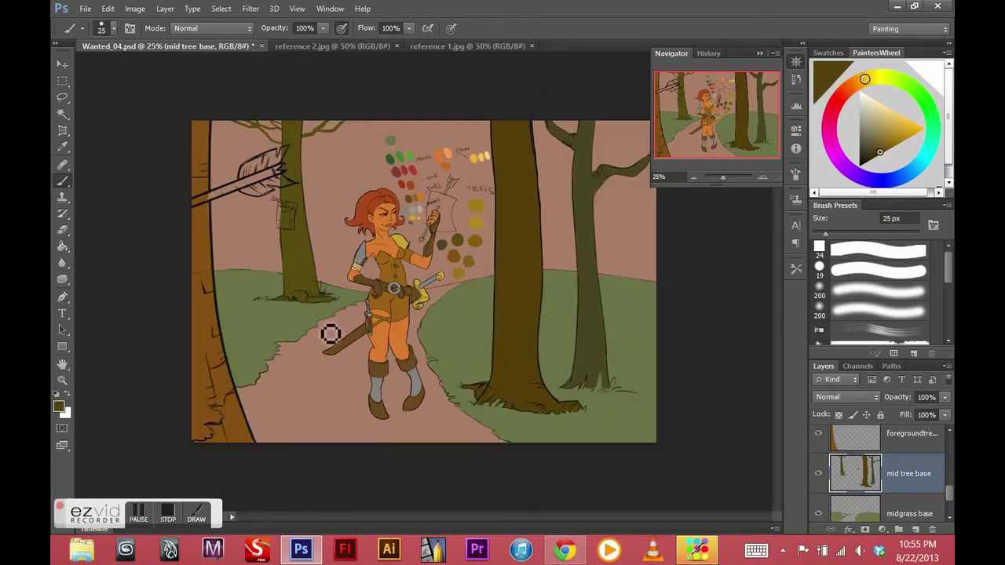
alt+click(305, 219)
key(g)
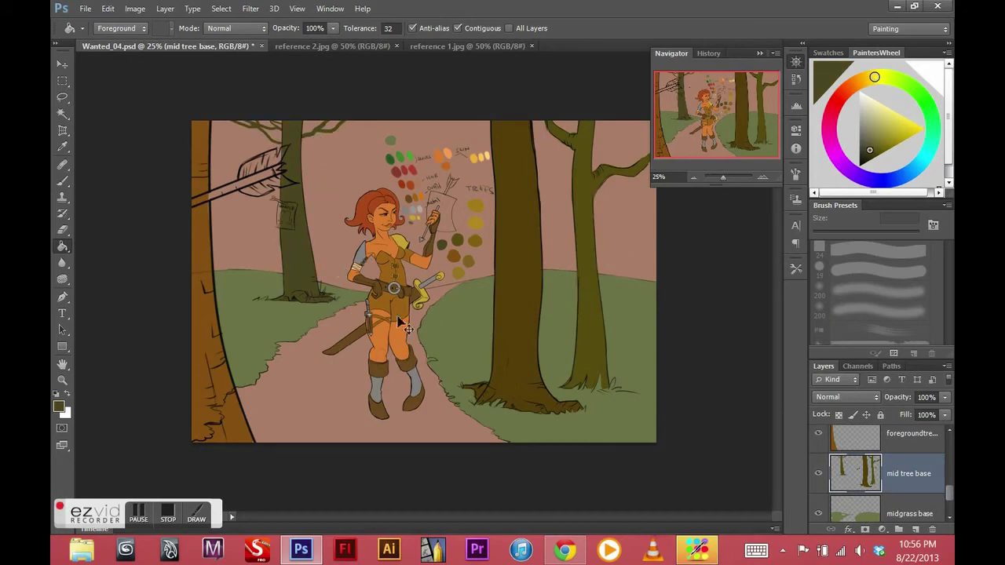
Add a new layer named 'mid road base' and view the second reference photo
key(b)
key(ctrl+shift+alt+n)
double_click(897, 461)
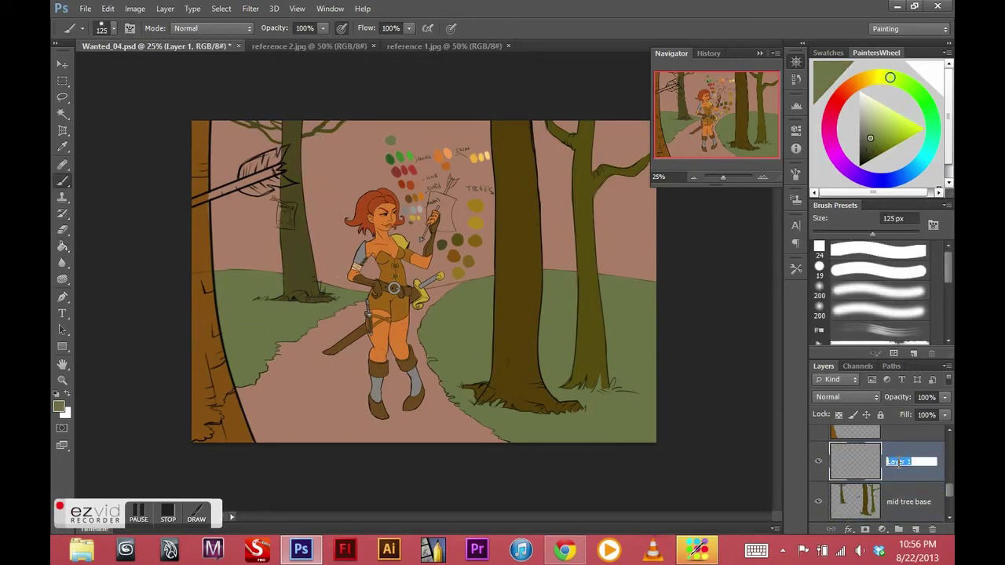
text(mid road base)
key(Return)
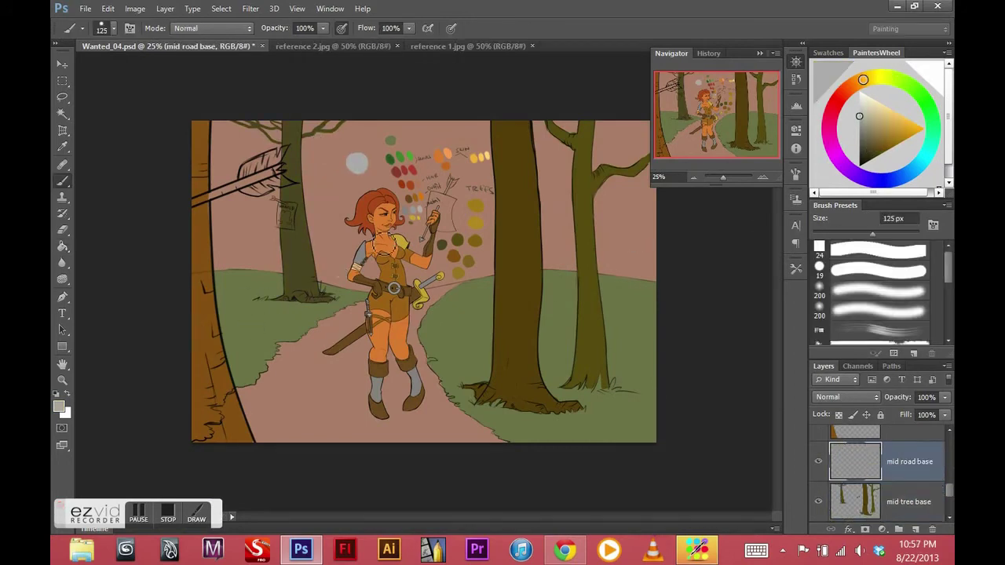
key(ctrl+Tab)
key(ctrl+Tab)
key(ctrl+Tab)
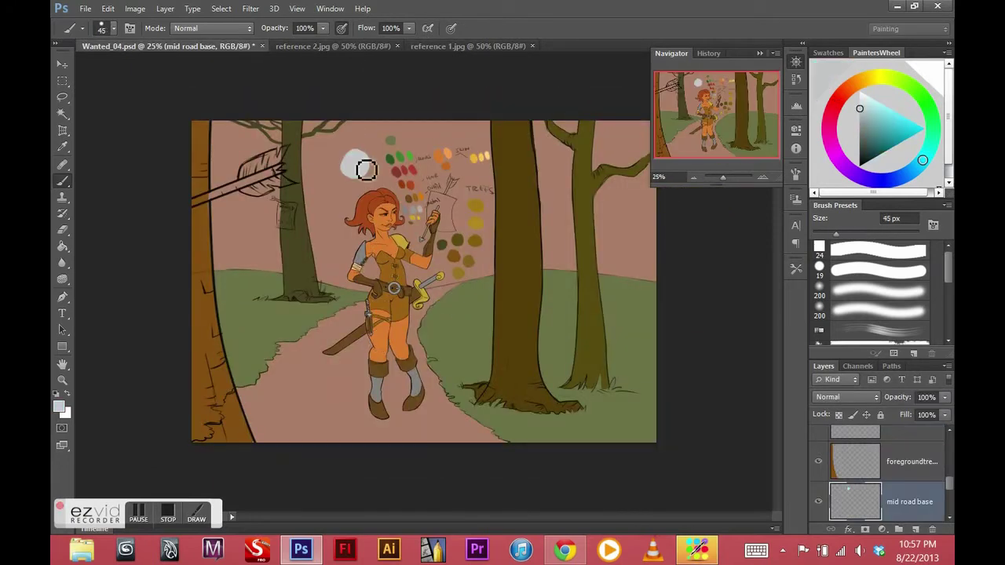
Start the grey path with brush dabs and bucket fills beside the sword
key(ctrl+plus)
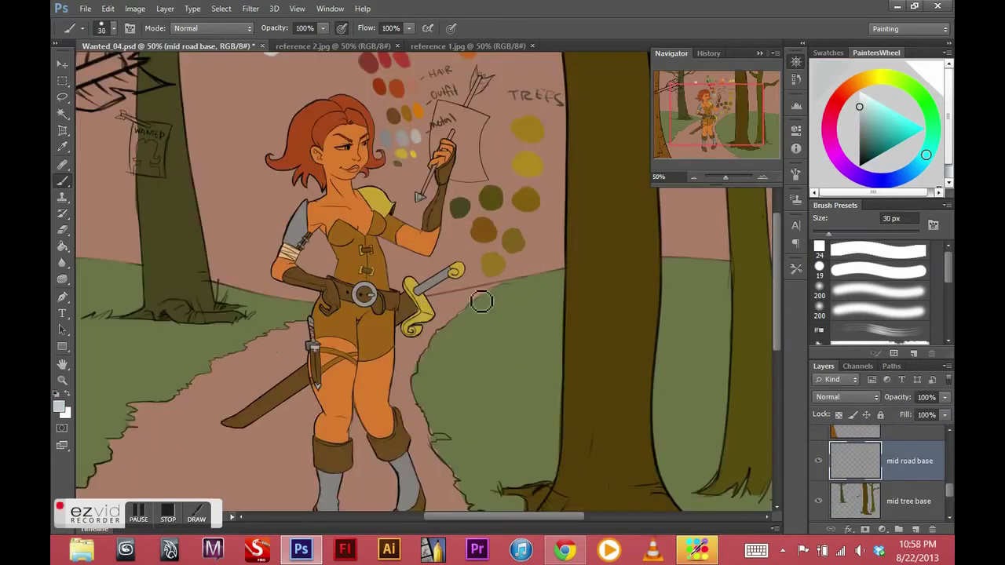
drag(492, 302, 469, 318)
key(bracketright)
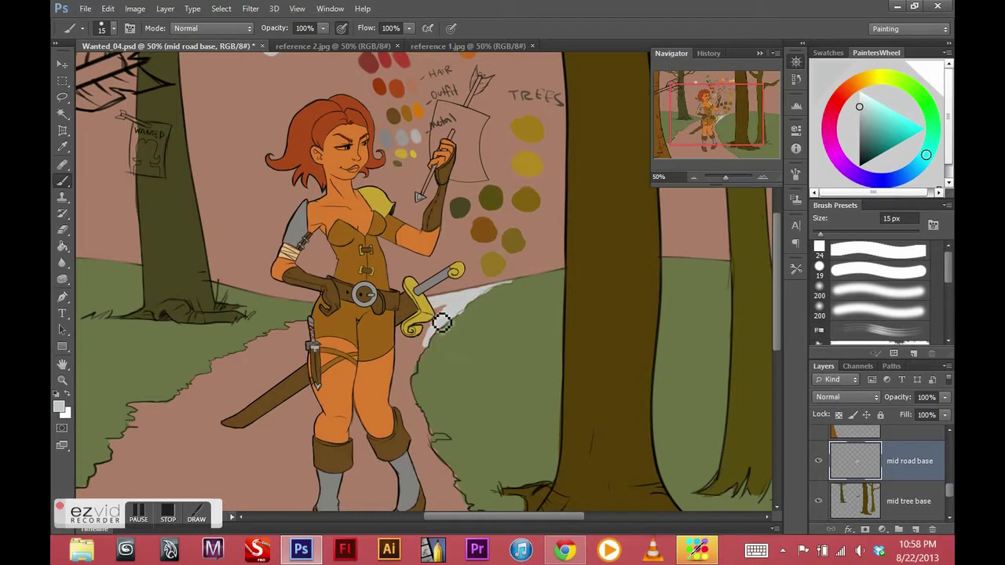
drag(306, 334, 421, 212)
key(l)
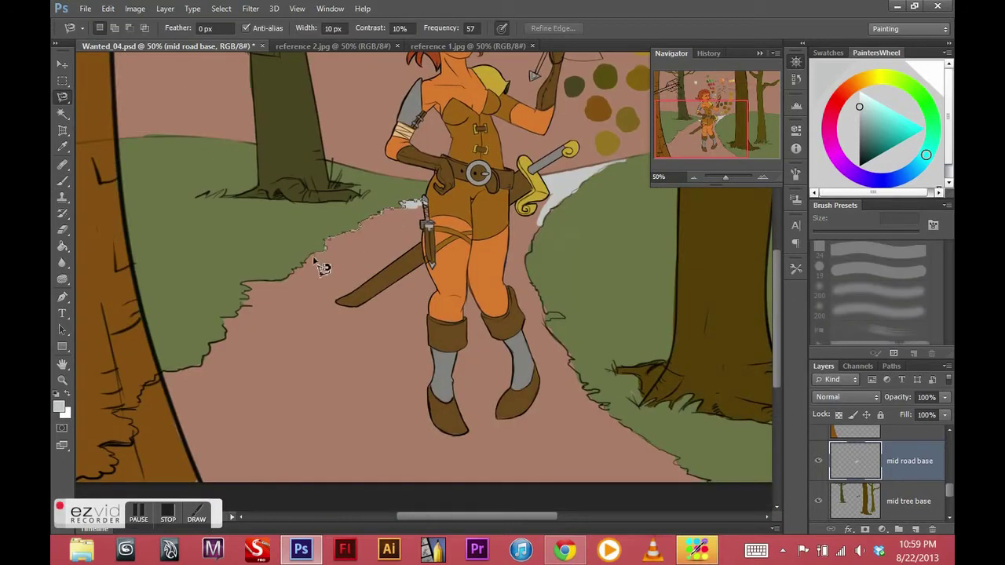
key(b)
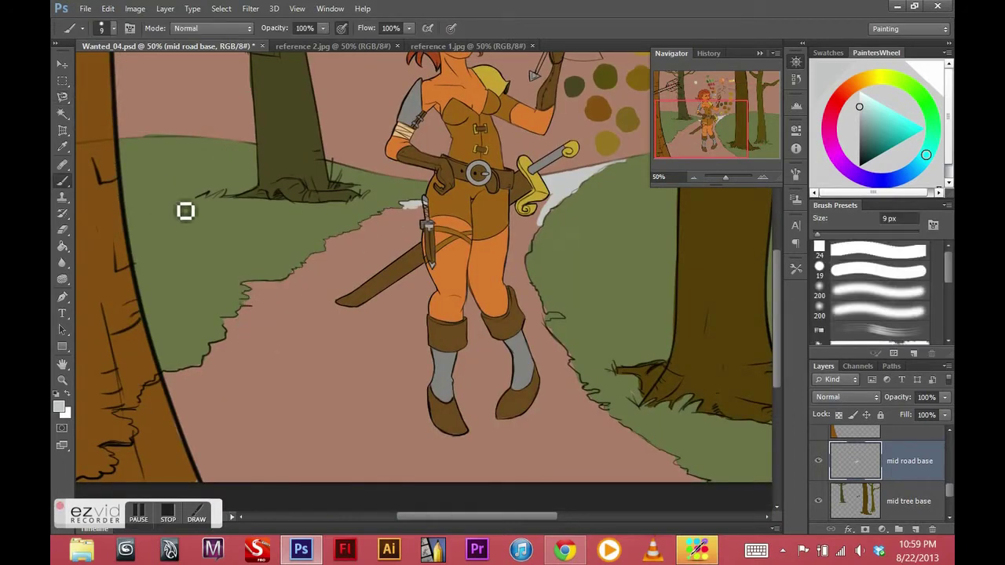
click(382, 240)
key(g)
click(291, 261)
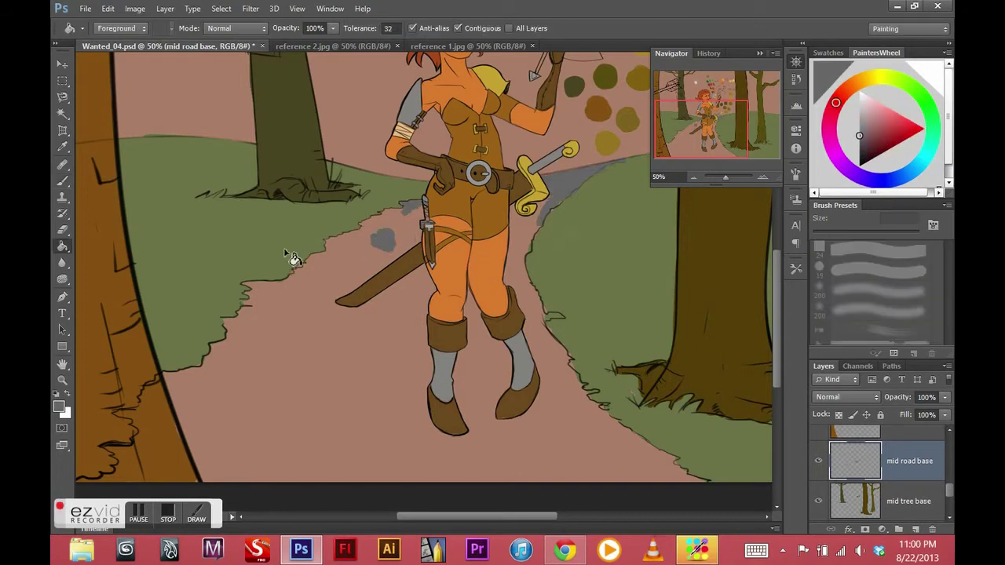
click(568, 203)
key(b)
Paint grey along the grass edges of the path with a 15–20 px brush
key(bracketleft)
mouse_move(427, 221)
mouse_down()
mouse_move(406, 218)
mouse_move(354, 243)
mouse_move(354, 272)
mouse_move(268, 276)
mouse_up()
key(ctrl+plus)
key(bracketleft)
key(bracketleft)
drag(194, 295, 252, 276)
key(bracketright)
drag(220, 293, 330, 171)
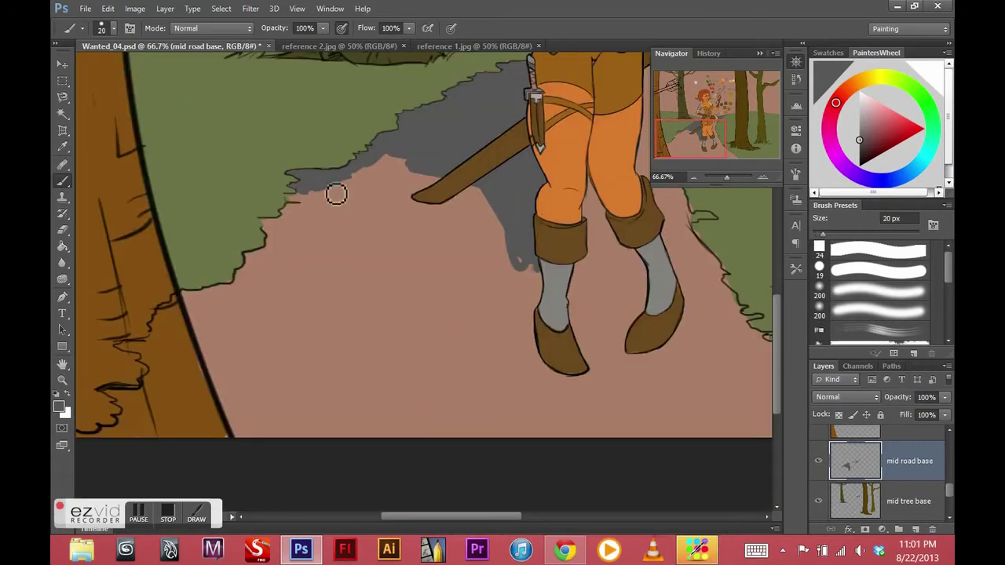
drag(278, 232, 208, 310)
Extend the grey up the path beside the legs, then select the midgrass base layer
scroll(417, 346, right, 5)
key(bracketright)
key(bracketright)
key(bracketright)
mouse_move(667, 443)
mouse_down()
mouse_move(510, 327)
mouse_move(421, 159)
mouse_move(437, 95)
mouse_up()
key(bracketleft)
drag(465, 84, 406, 210)
ctrl+click(406, 210)
alt+click(406, 211)
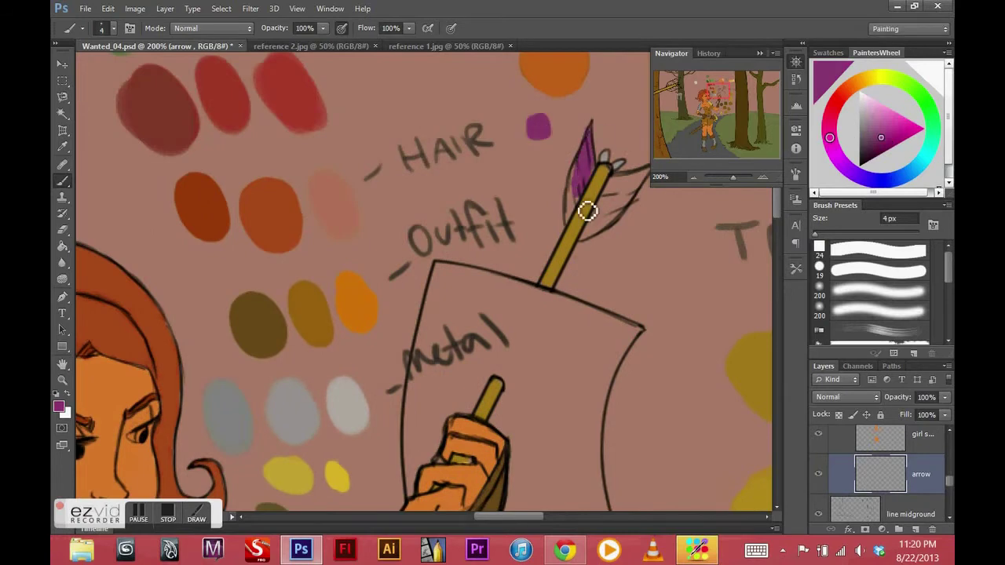
Colour the small arrow's feather purple, delete a stray dab, and show the second reference photo
drag(587, 210, 501, 206)
drag(565, 177, 513, 209)
key(l)
drag(440, 117, 460, 149)
key(Delete)
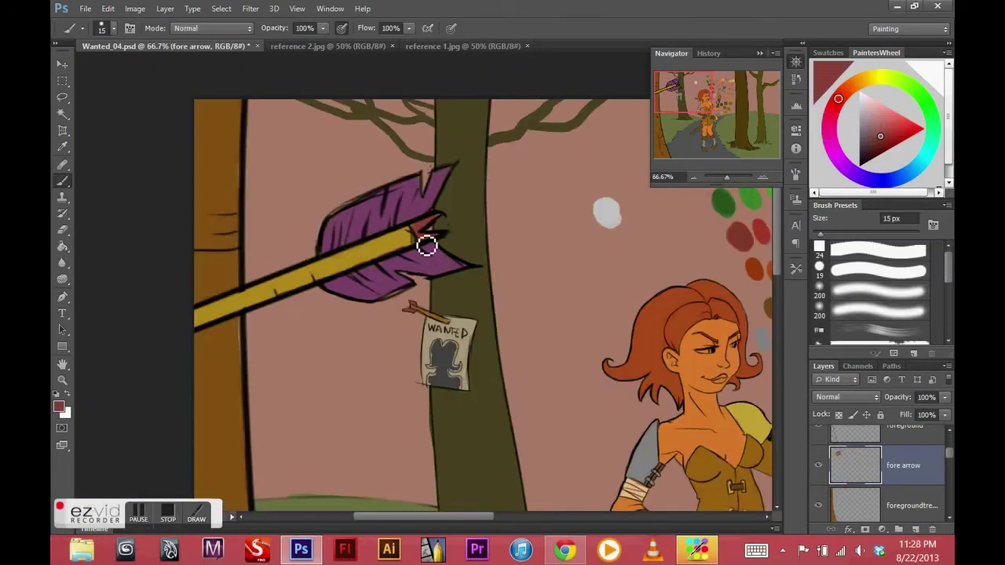
key(ctrl+minus)
key(ctrl+minus)
key(ctrl+Tab)
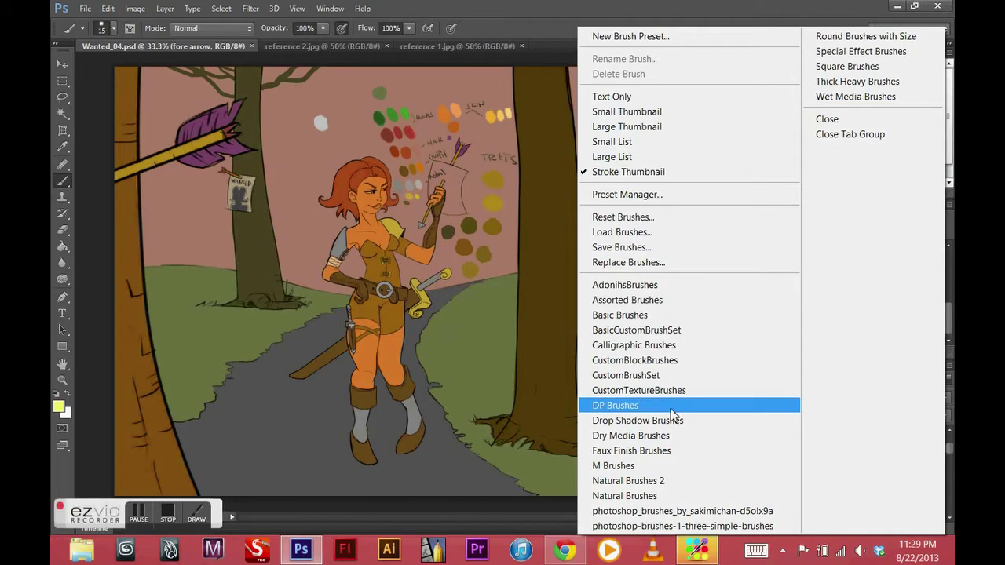
Load the DP Brushes set and make Layer 1 the working layer
click(673, 414)
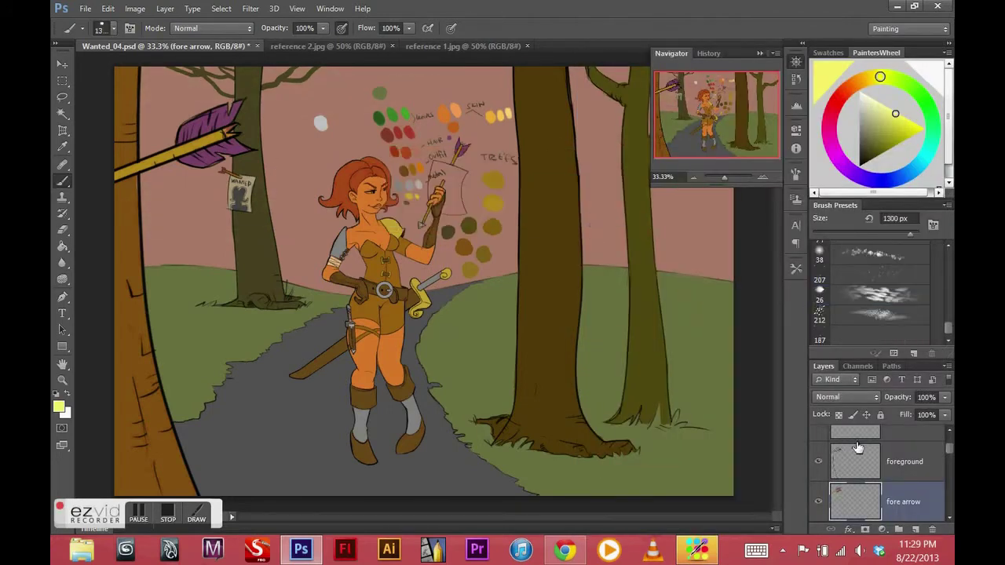
scroll(858, 448, down, 3)
click(902, 504)
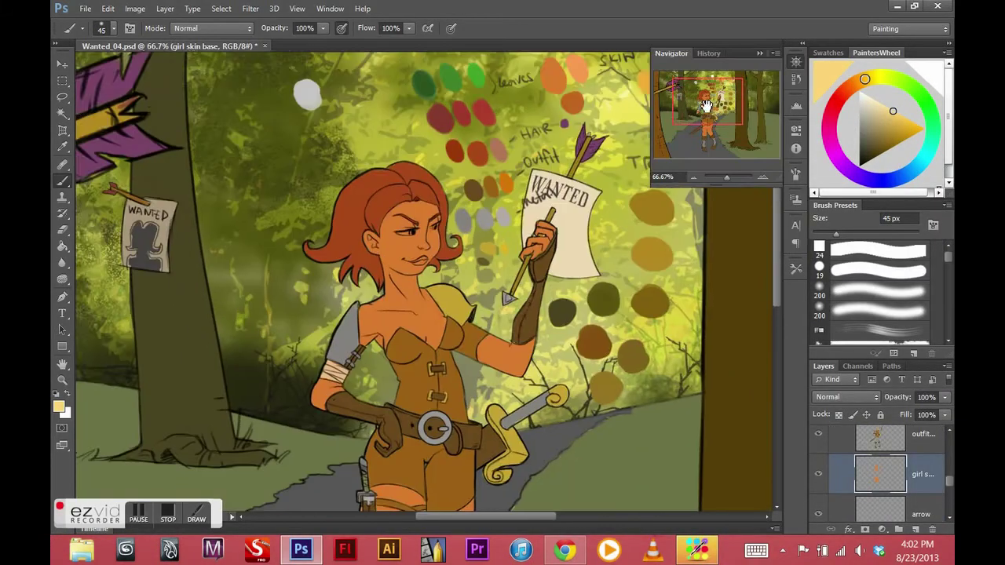
Paint a smaller highlight on the girl's forehead, replacing the first stroke
scroll(545, 206, up, 5)
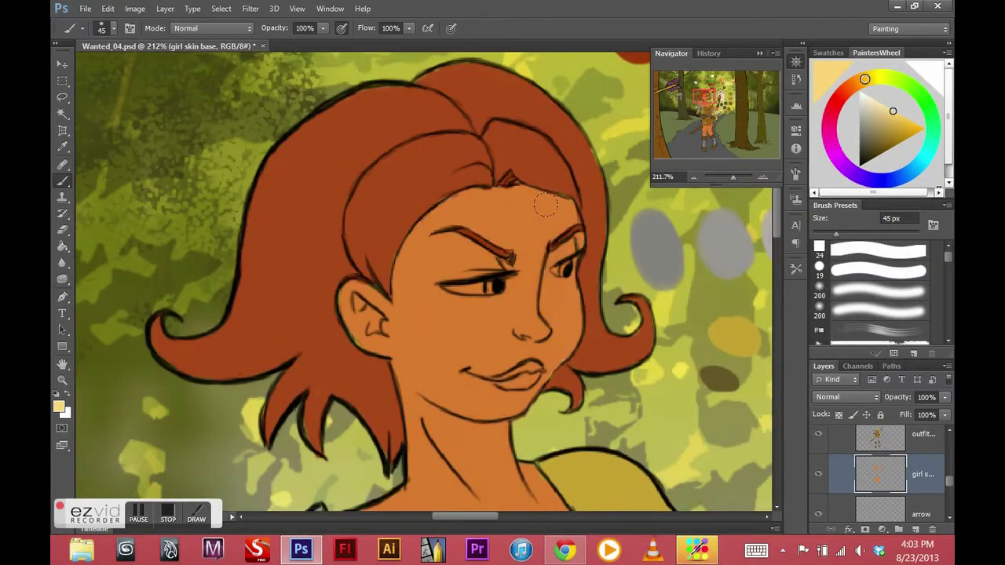
drag(504, 195, 549, 216)
key(ctrl+alt+z)
drag(475, 205, 469, 179)
Add an Overlay layer above the skin base and paint highlight strokes across the skin
click(846, 396)
click(914, 529)
click(847, 396)
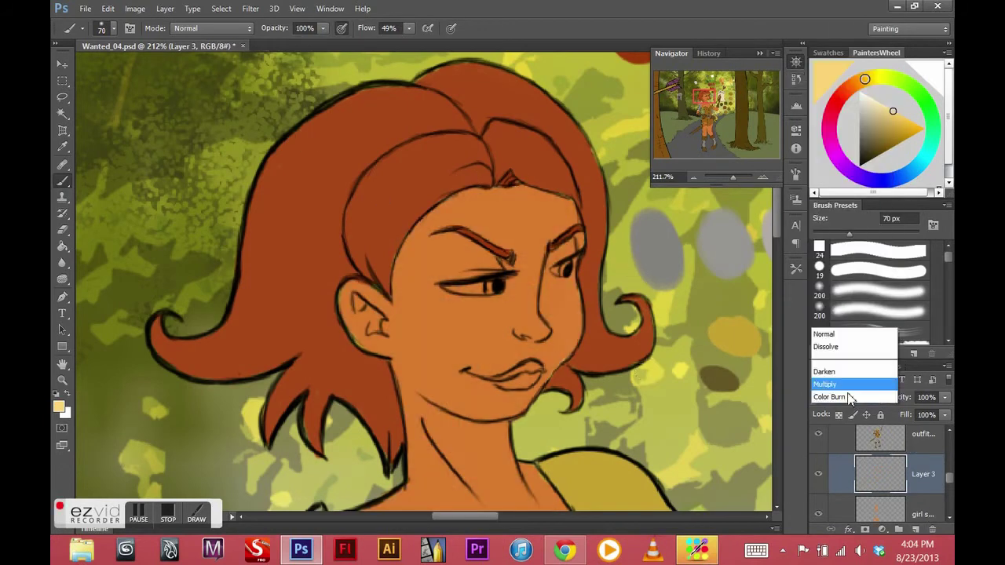
click(825, 216)
drag(456, 236, 534, 259)
drag(471, 298, 550, 353)
drag(486, 369, 455, 169)
drag(471, 259, 541, 393)
drag(392, 330, 276, 405)
Zoom in on the face and lighten the brow under the eyebrow with a small brush
key(ctrl+1)
key(bracketleft)
key(bracketleft)
key(bracketleft)
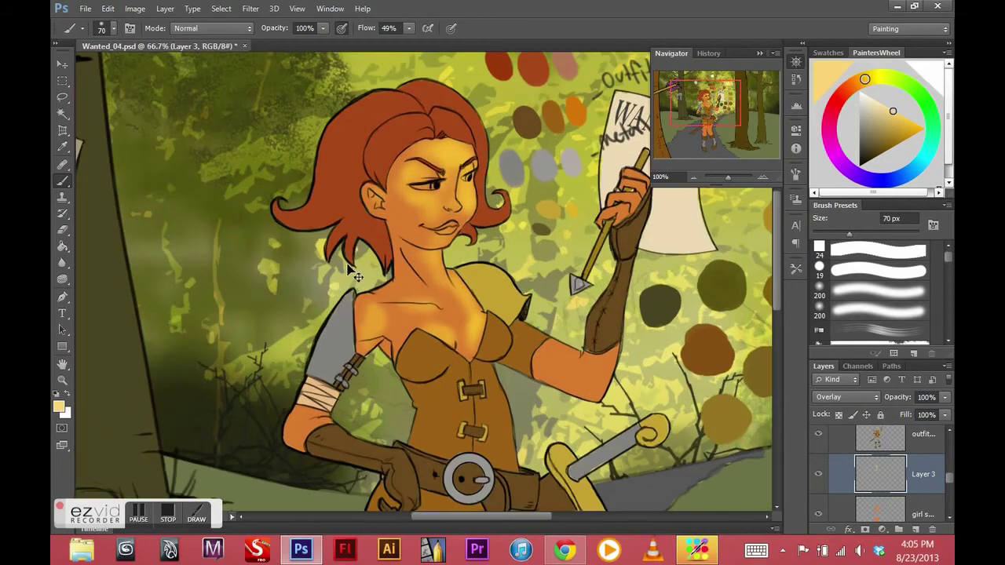
key(bracketleft)
key(bracketleft)
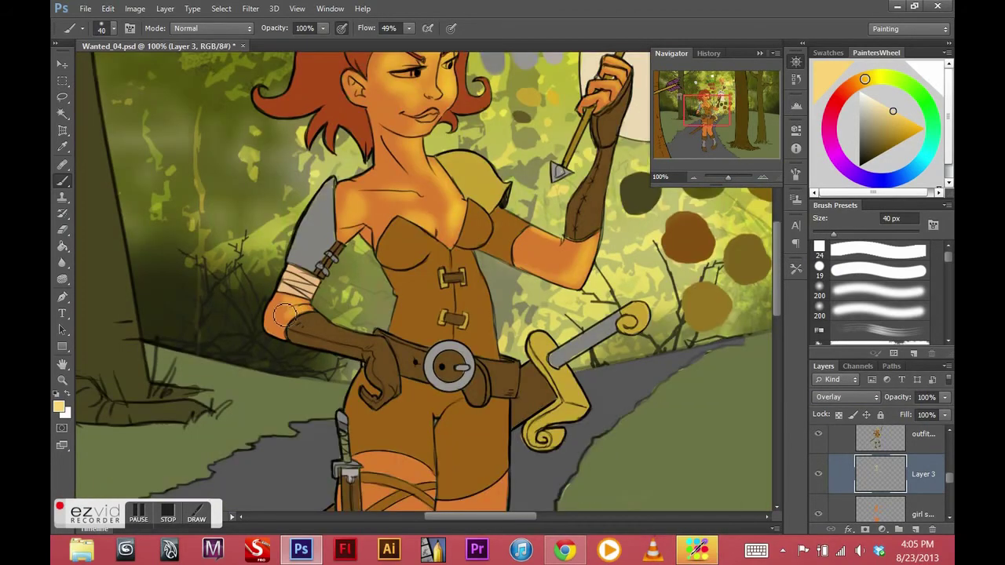
scroll(283, 341, up, 3)
scroll(259, 372, down, 3)
key(bracketright)
key(bracketright)
key(bracketright)
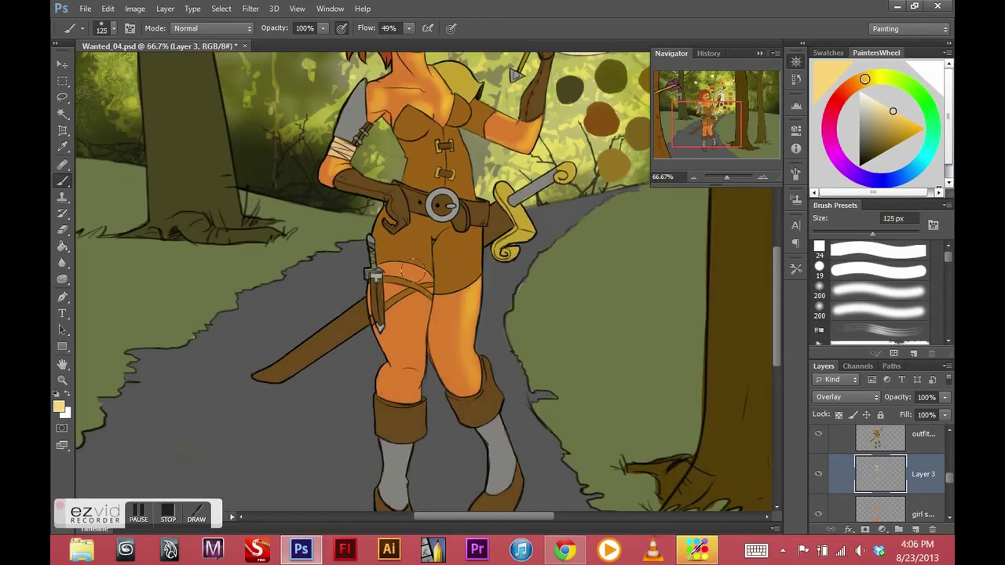
scroll(424, 406, down, 2)
scroll(425, 406, up, 3)
scroll(354, 236, up, 2)
key(bracketleft)
key(bracketleft)
key(bracketleft)
key(alt+bracketleft)
scroll(361, 361, up, 2)
drag(245, 139, 220, 142)
Paint lighter orange across the forehead, then the cheek and jaw with a 45 px brush
drag(280, 81, 346, 118)
key(ctrl+z)
key(shift+0)
drag(228, 98, 349, 118)
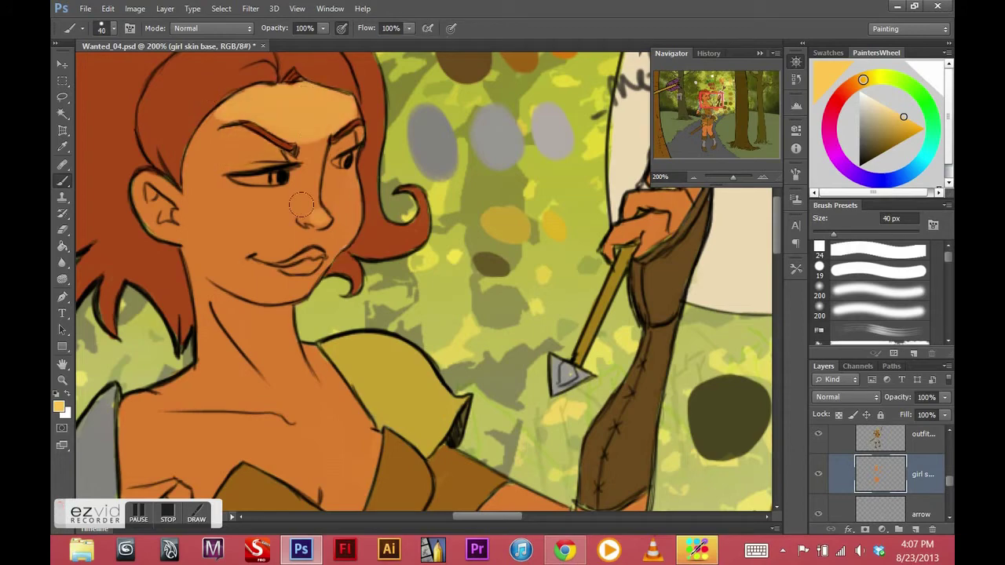
key(bracketright)
key(bracketright)
key(bracketright)
drag(282, 196, 204, 235)
drag(267, 282, 189, 189)
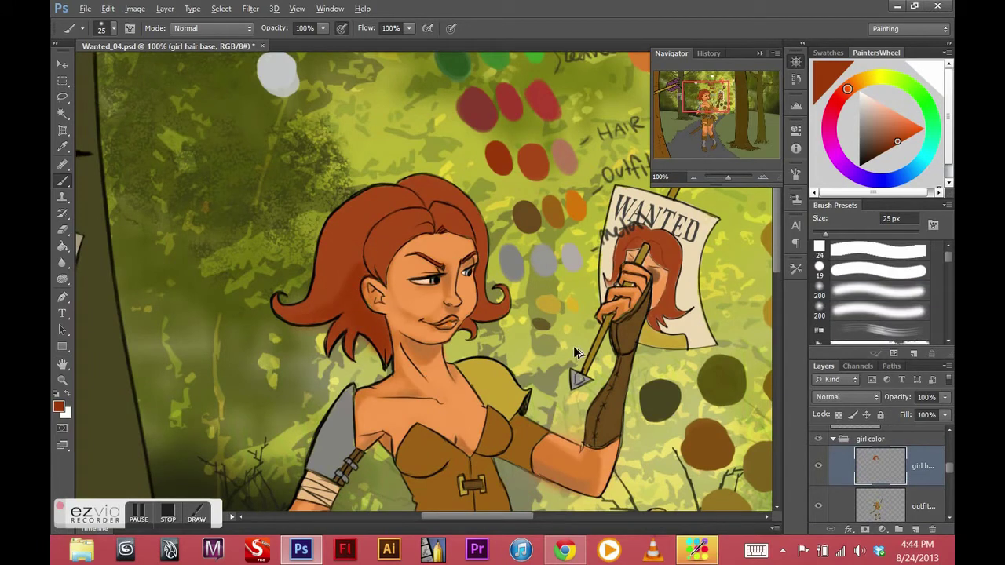
Add a new layer above the outfit and shade the armour's right side darker grey
key(ctrl+shift+alt+n)
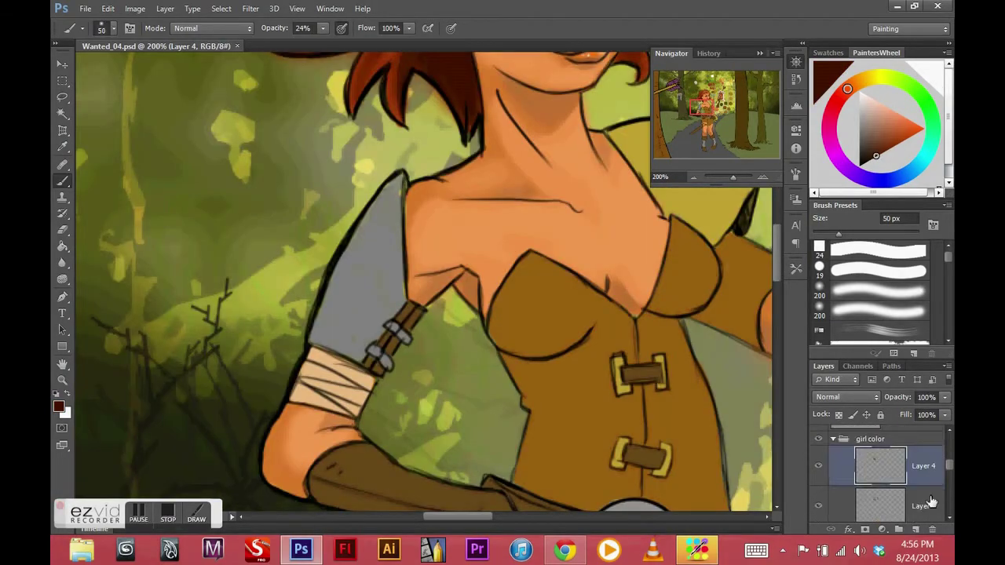
click(917, 531)
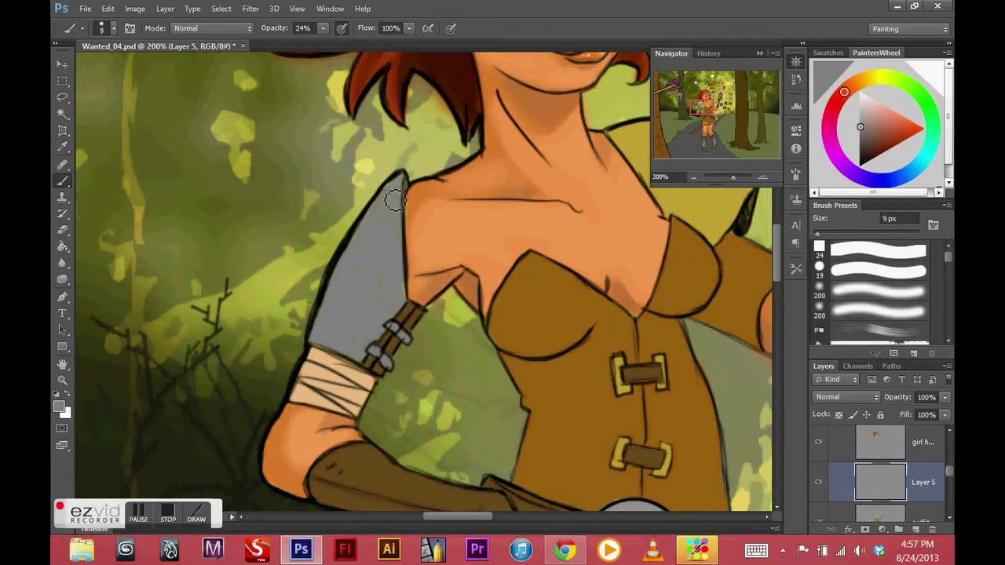
text(100)
mouse_move(401, 204)
mouse_down()
mouse_move(401, 265)
mouse_move(357, 358)
mouse_up()
drag(404, 267, 377, 322)
key(bracketleft)
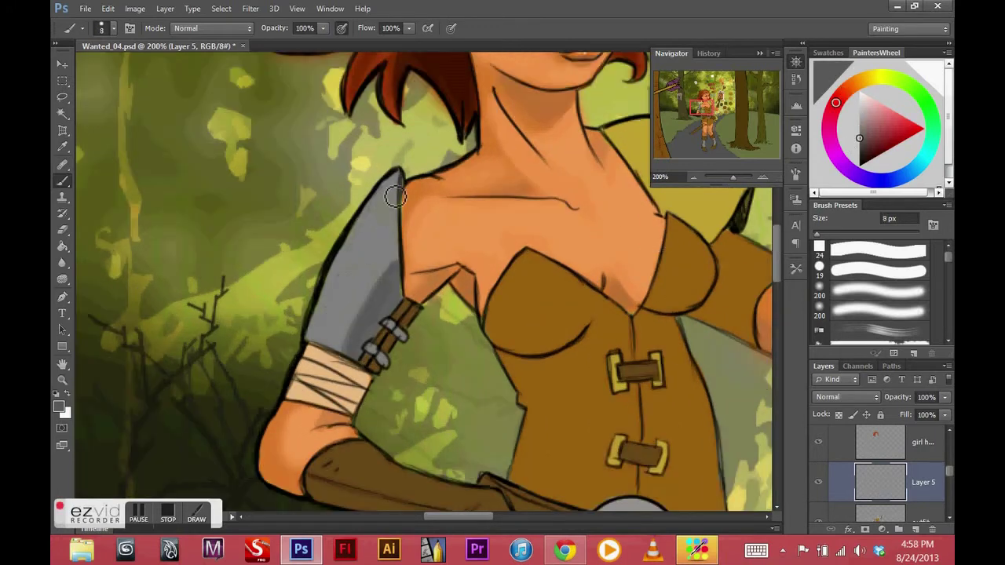
Add a light grey highlight on the armour, then pick yellow-green and select Layer 5
key(bracketright)
key(bracketright)
key(bracketright)
alt+click(401, 184)
drag(401, 184, 382, 299)
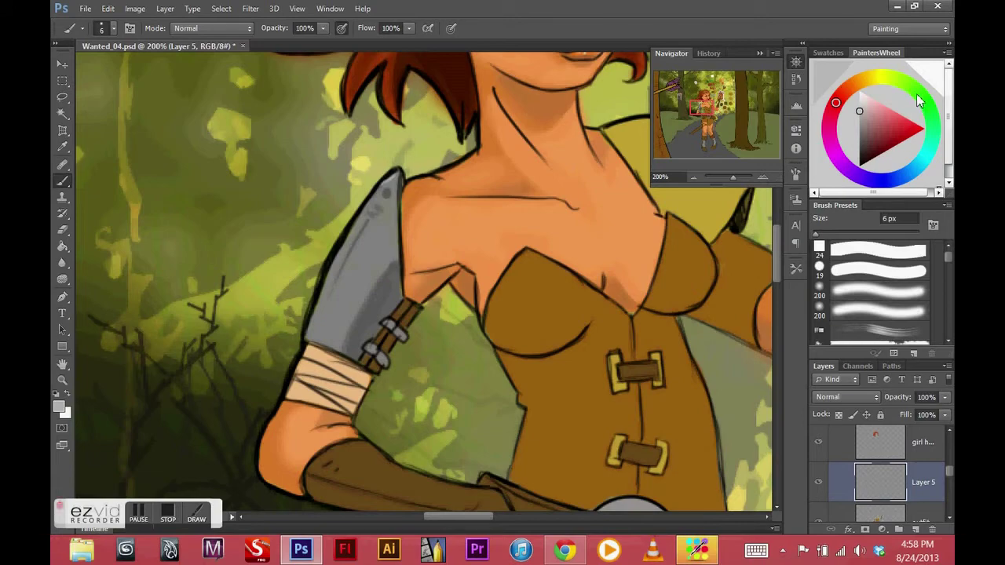
drag(920, 100, 909, 118)
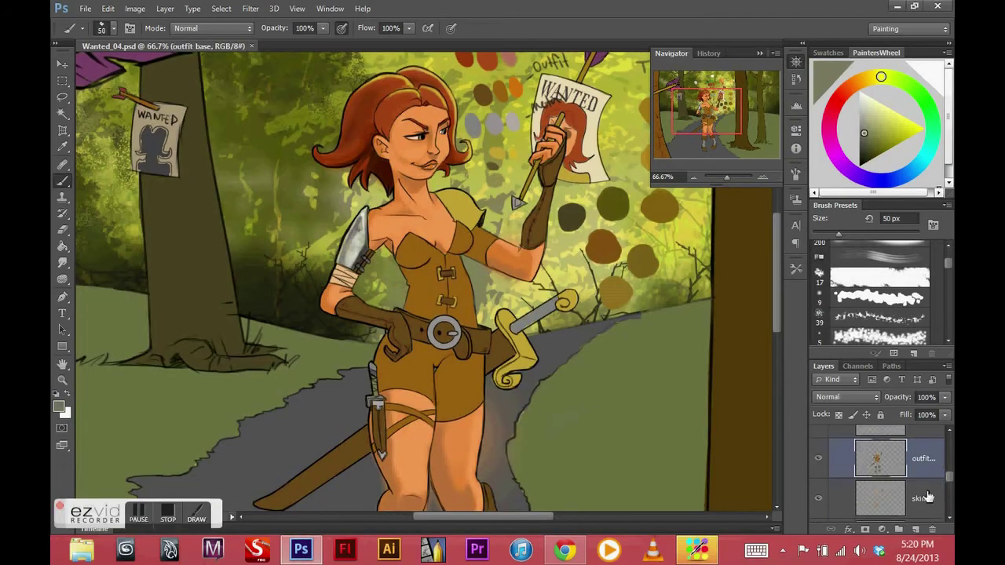
scroll(929, 497, up, 3)
click(903, 445)
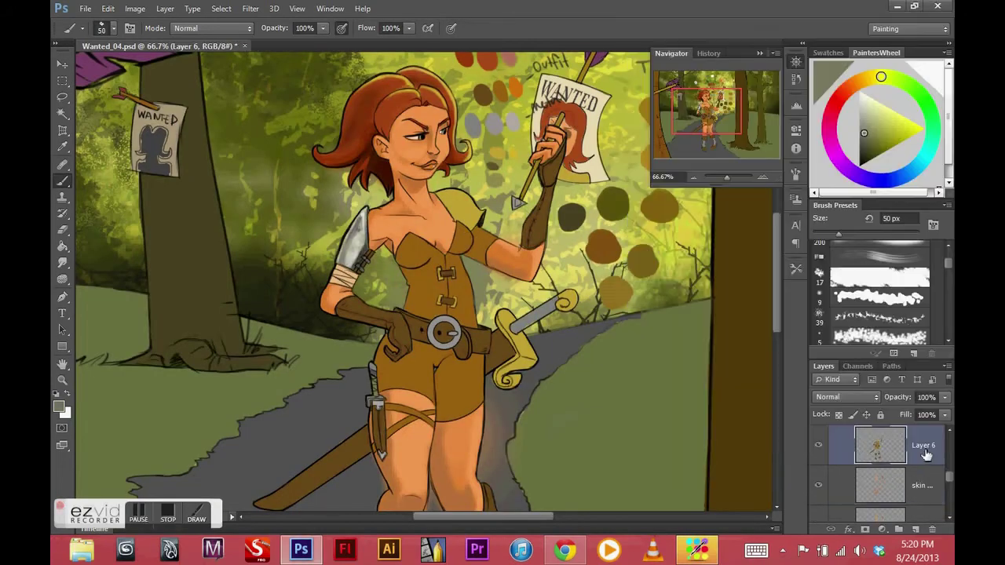
On Layer 5, shade the corset's left edge brown with the 19 px soft brush, resizing for the legs
scroll(948, 271, up, 3)
click(871, 280)
alt+click(377, 329)
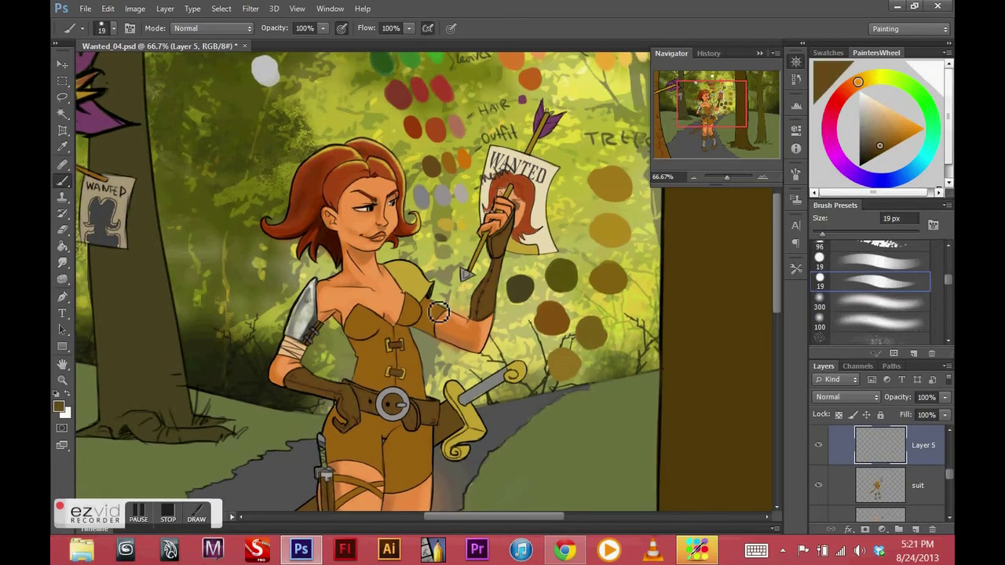
key(ctrl+plus)
key(bracketleft)
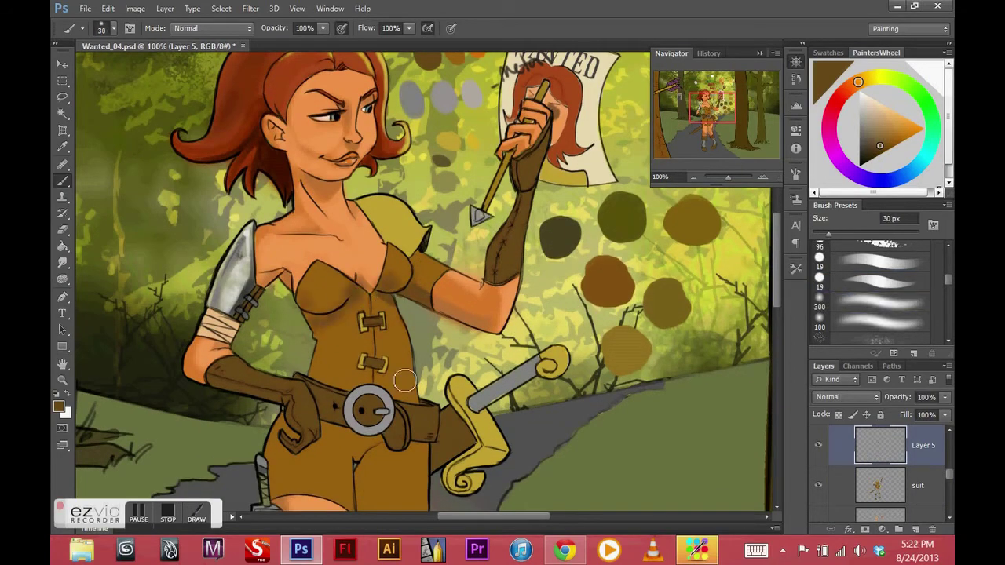
drag(313, 330, 316, 361)
key(bracketleft)
key(bracketleft)
key(bracketleft)
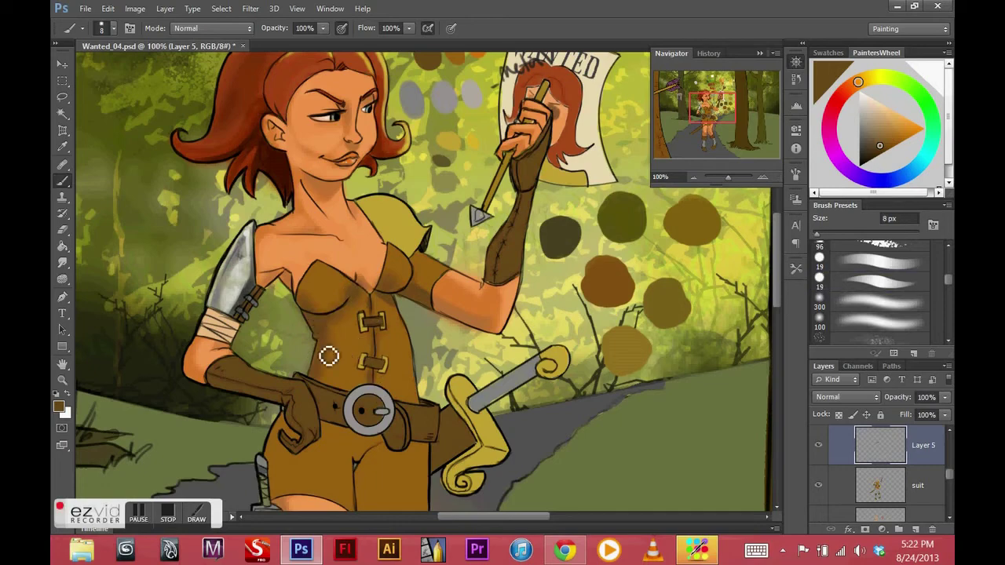
key(bracketright)
key(bracketright)
key(bracketright)
scroll(383, 371, down, 3)
key(bracketleft)
key(bracketleft)
key(bracketleft)
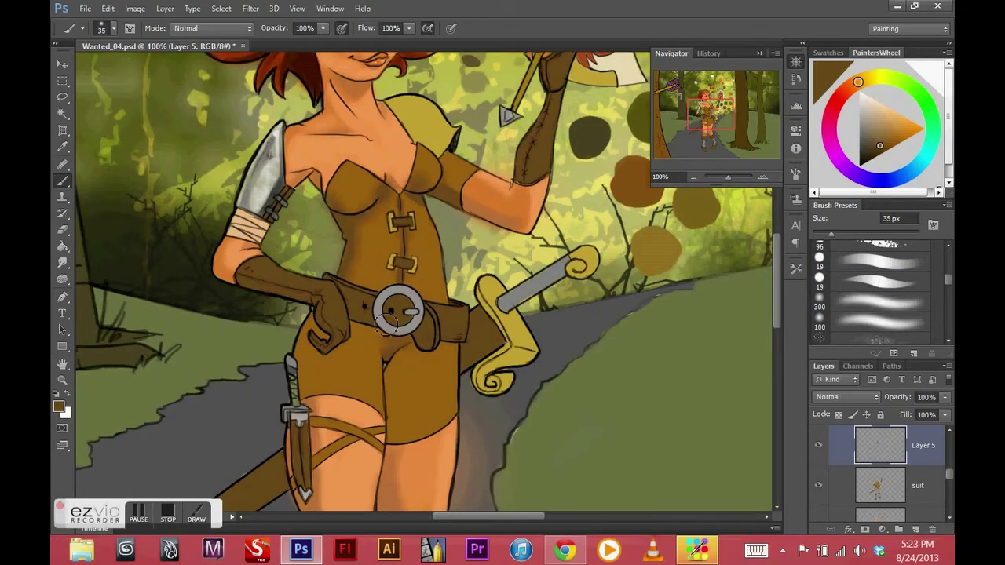
key(bracketright)
key(bracketright)
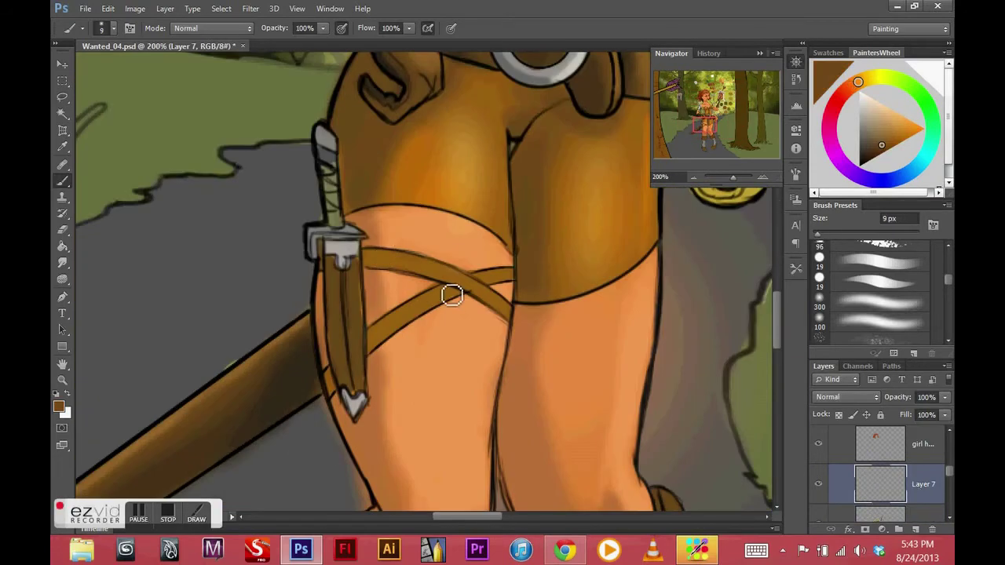
Highlight the dagger hilt in light grey with a 5 px brush
drag(329, 266, 350, 337)
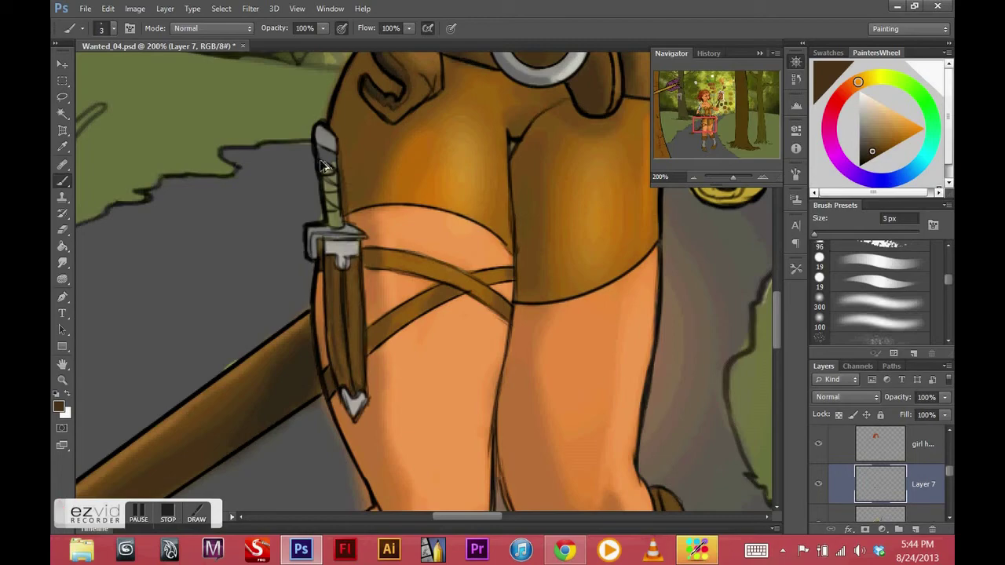
alt+click(336, 138)
key(bracketleft)
key(bracketleft)
key(bracketleft)
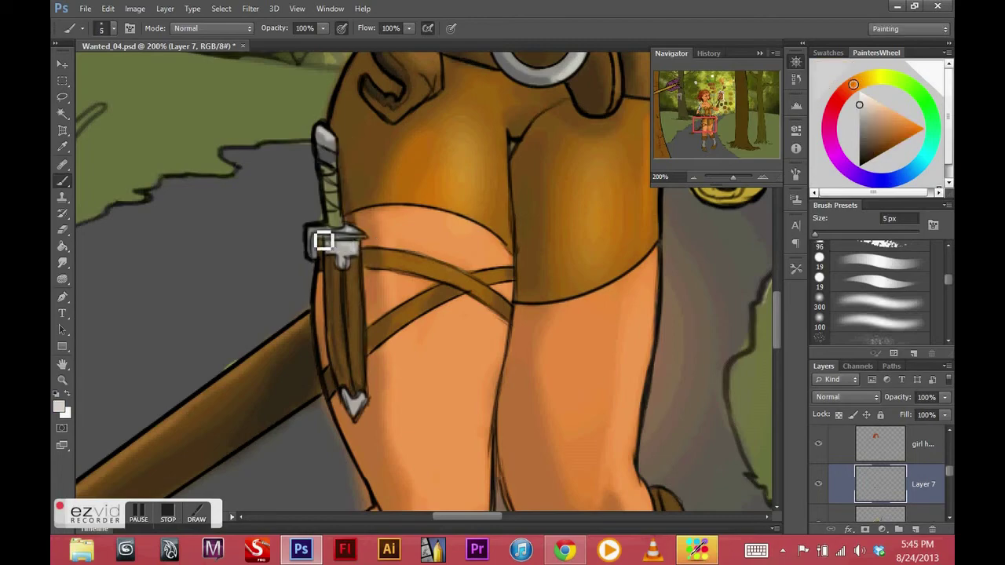
key(ctrl+minus)
key(ctrl+plus)
key(ctrl+plus)
Sample the olive shoulder pad colour and paint shadow beneath it with an 8 px brush
alt+click(339, 304)
key(bracketright)
key(bracketright)
key(bracketright)
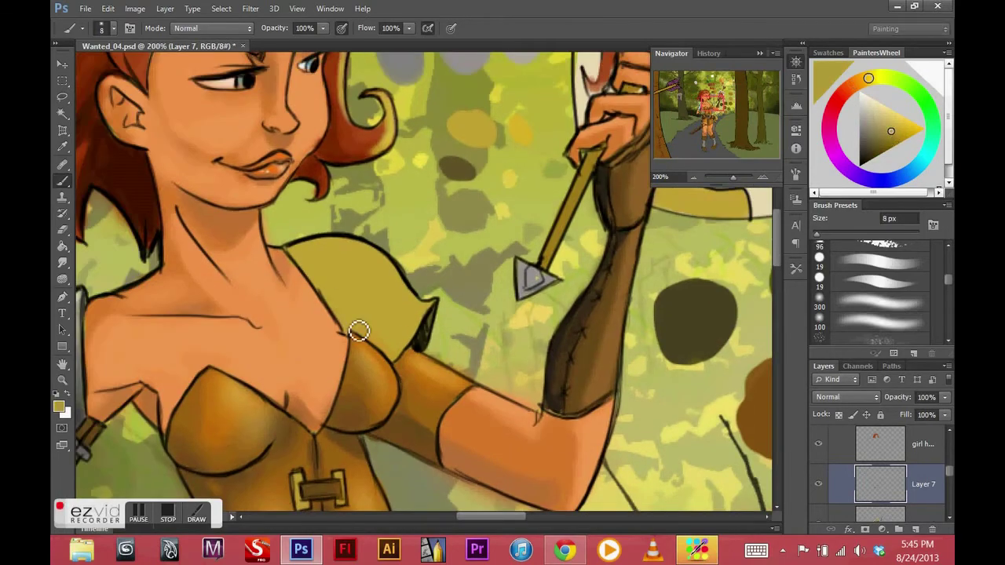
drag(425, 329, 351, 320)
key(ctrl+minus)
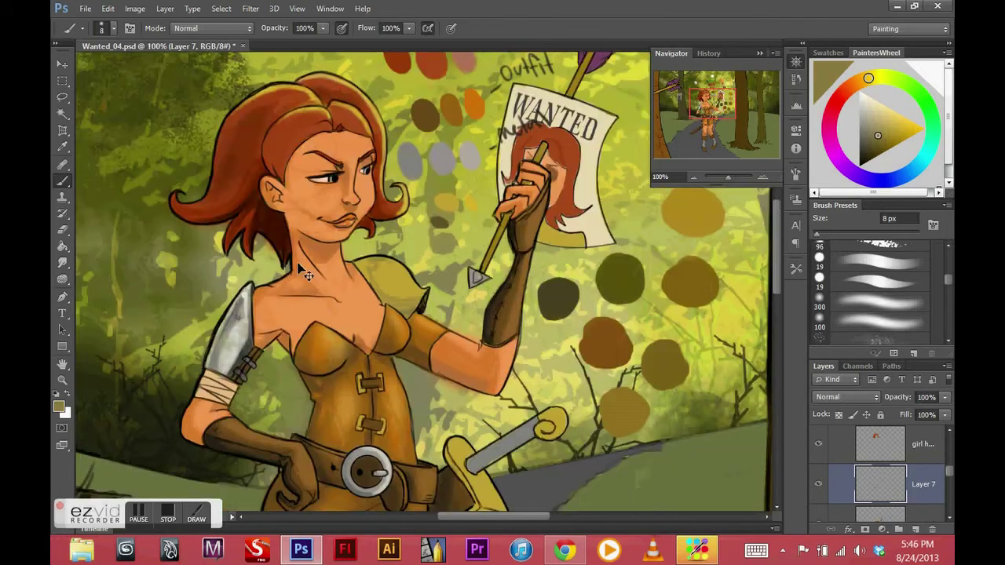
key(ctrl+plus)
Adjust the paint colour darker, then to a brighter yellow for the shoulder pad light
click(897, 130)
drag(897, 128, 901, 125)
key(period)
scroll(949, 292, down, 1)
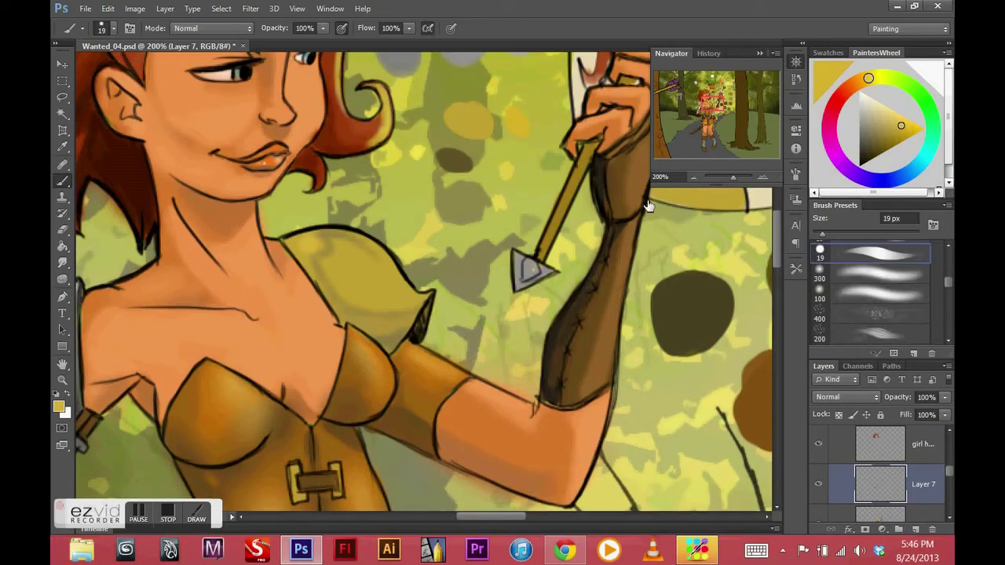
key(bracketleft)
key(bracketleft)
key(bracketleft)
drag(872, 77, 874, 76)
click(911, 134)
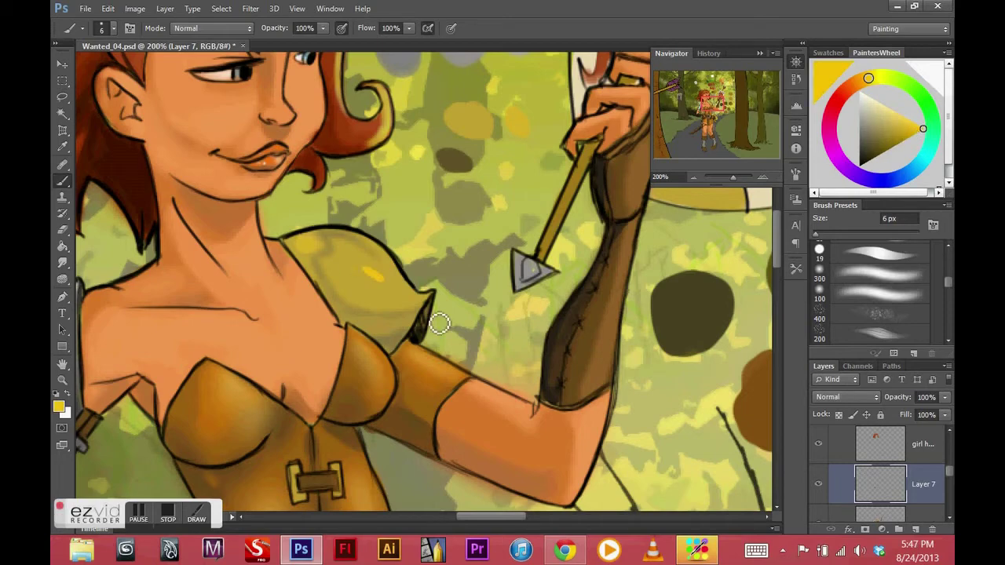
click(910, 127)
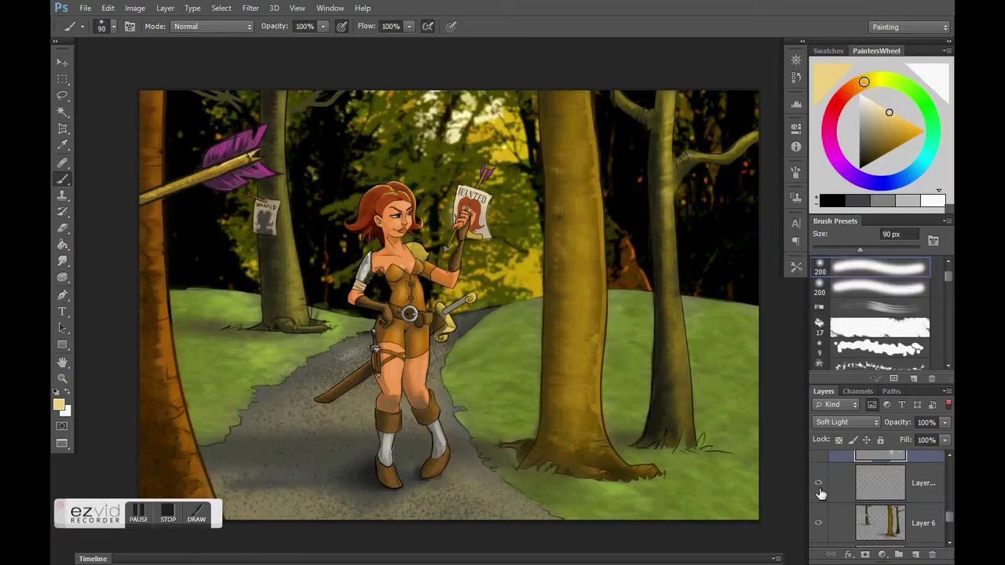
Reset colours to black and choose a large textured brush, checking its scattering settings
key(d)
drag(947, 277, 948, 343)
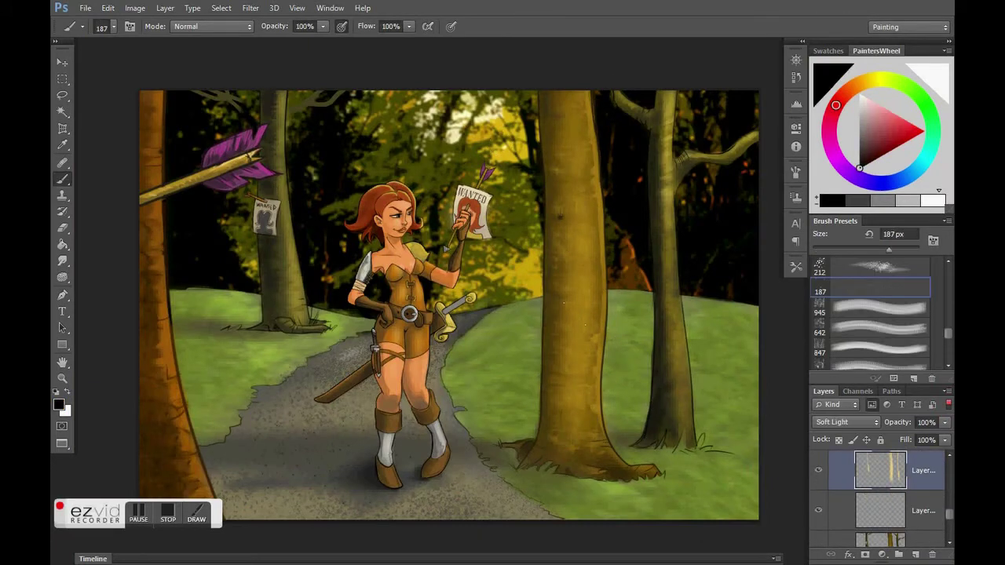
click(859, 320)
key(F5)
click(569, 225)
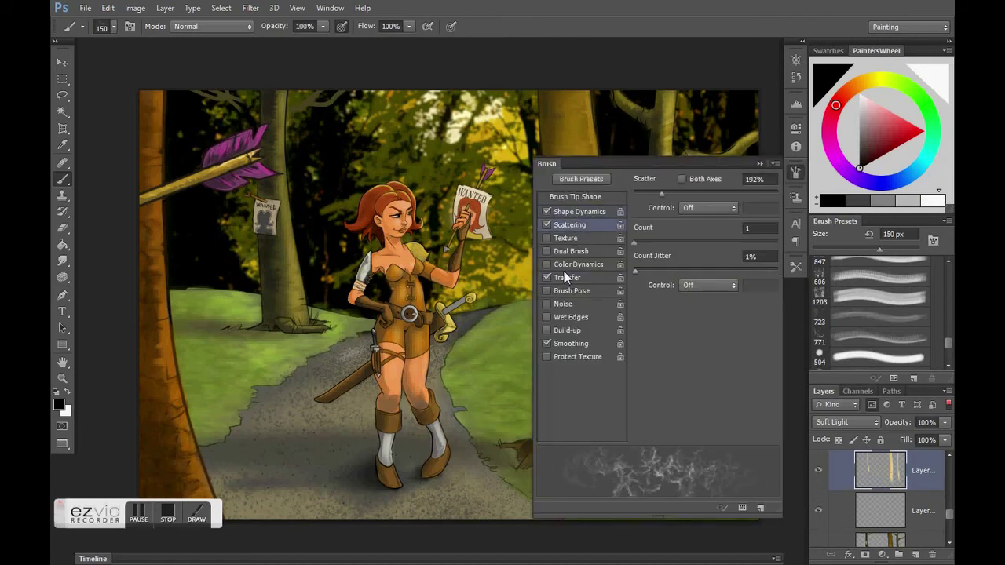
key(F5)
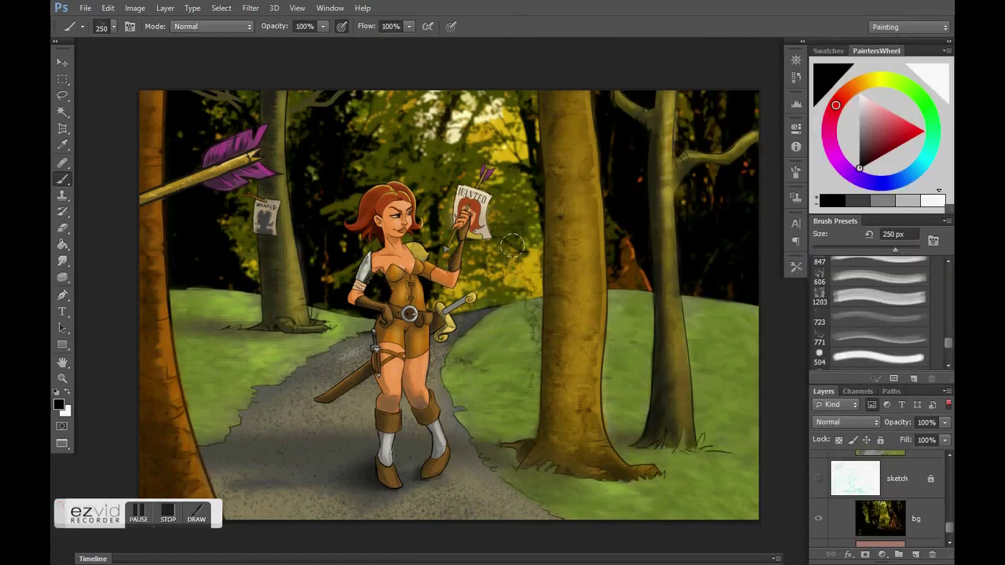
Sample light yellow-green and paint grass blades at the right tree's base on Layer 8
scroll(838, 448, up, 1)
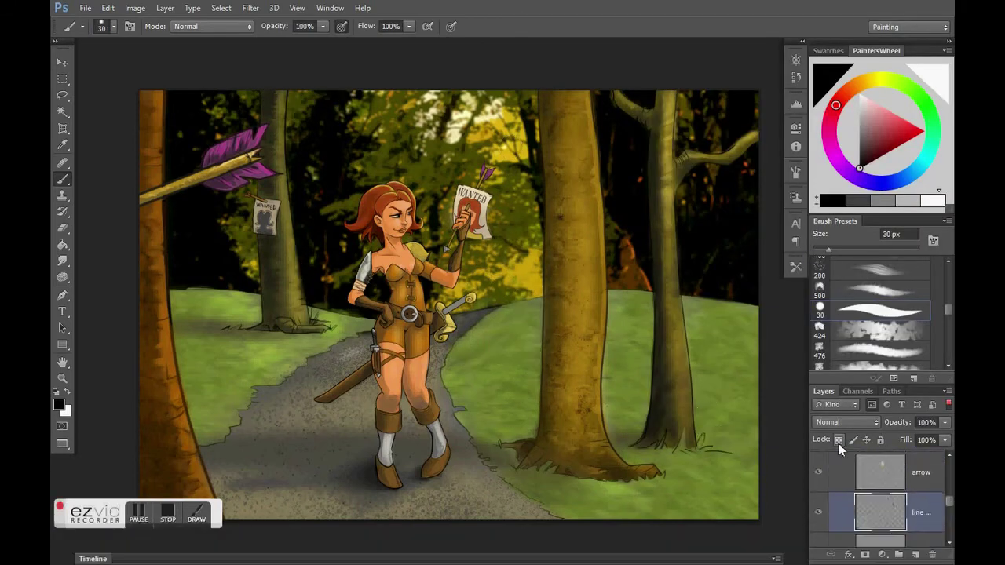
alt+click(534, 405)
alt+click(646, 460)
alt+click(623, 384)
key(bracketleft)
key(bracketleft)
key(bracketleft)
key(alt+bracketleft)
drag(705, 455, 702, 430)
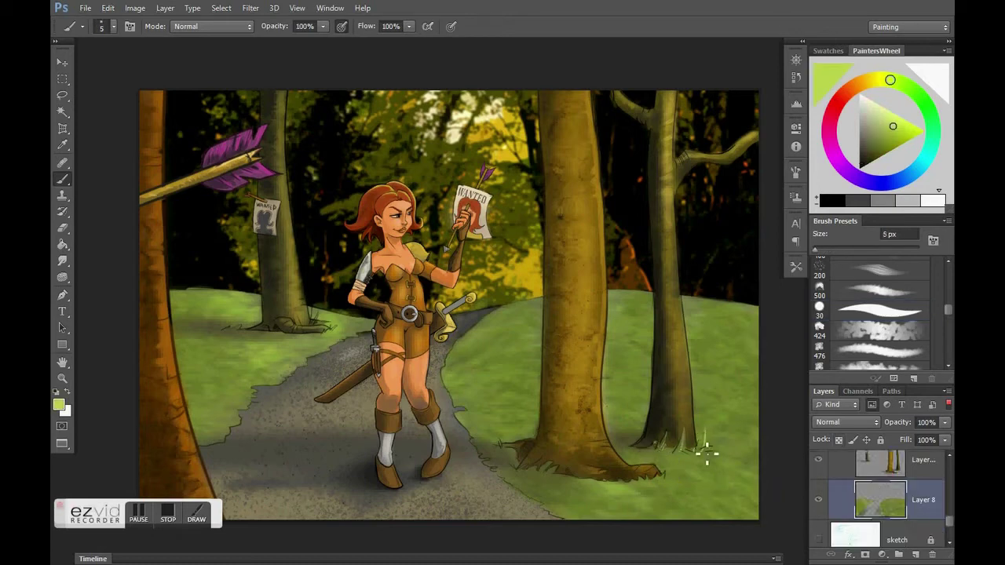
Texture both hillsides with the 200 px grass brush, then darken the grass at 100 px
key(period)
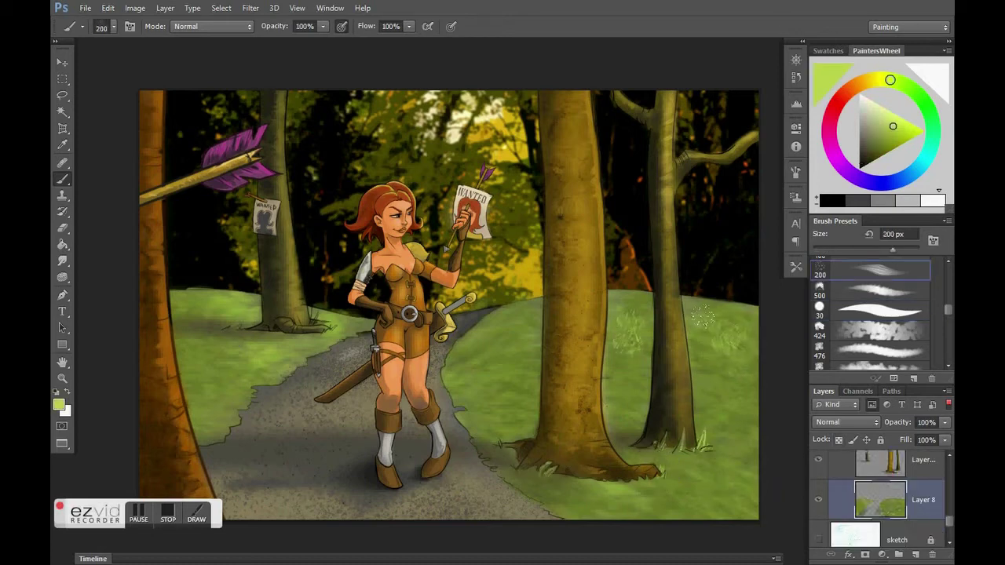
drag(703, 317, 502, 325)
drag(239, 343, 188, 361)
key(bracketleft)
key(bracketleft)
key(bracketleft)
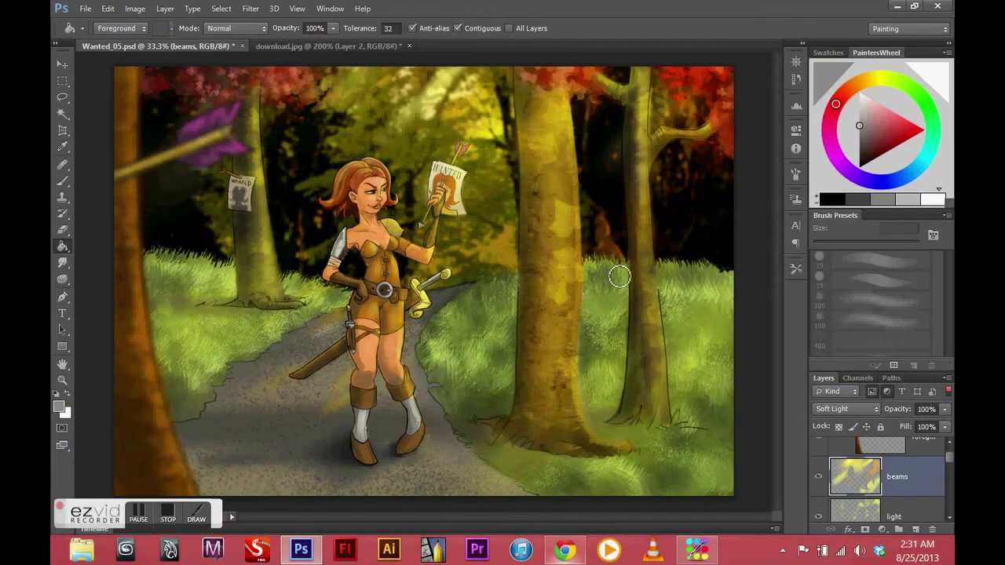
mouse_move(619, 276)
mouse_down()
mouse_move(603, 417)
mouse_move(687, 421)
mouse_move(572, 471)
mouse_move(487, 468)
mouse_up()
drag(193, 403, 223, 341)
click(62, 261)
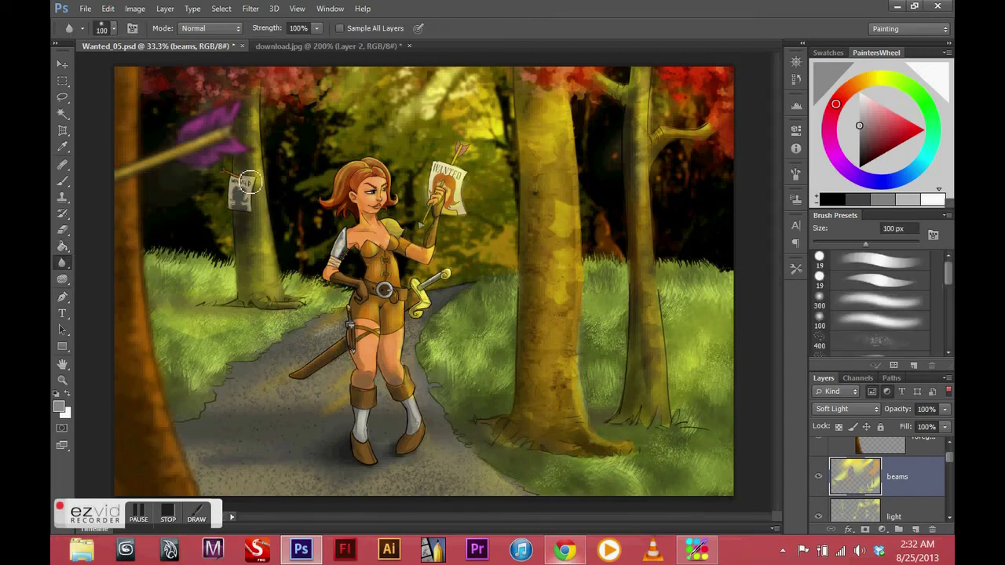
On the beams layer, shade the right trunk's left edge in near-black olive, comparing with undo
ctrl+click(230, 203)
key(b)
alt+click(247, 257)
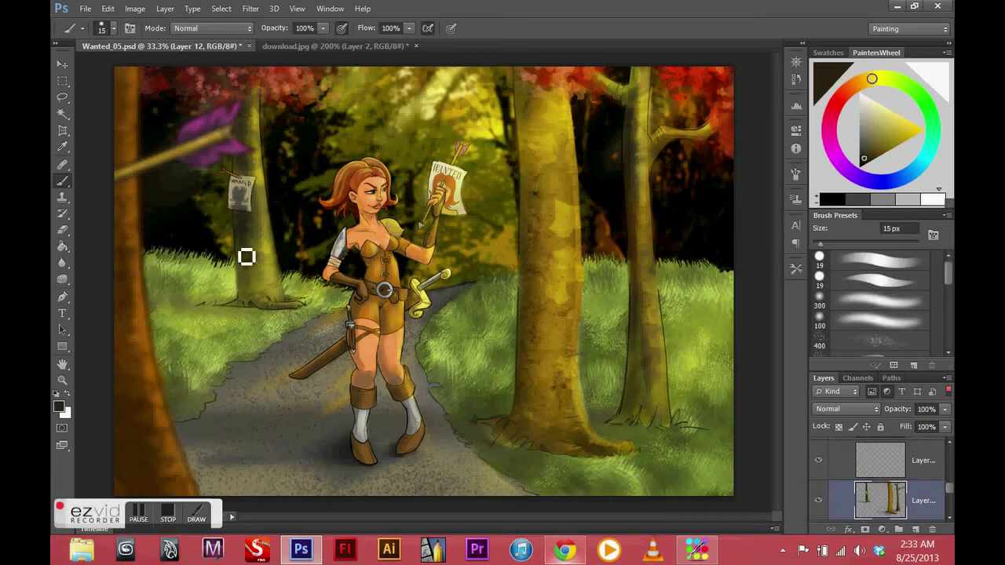
scroll(880, 479, up, 2)
click(903, 464)
key(ctrl+s)
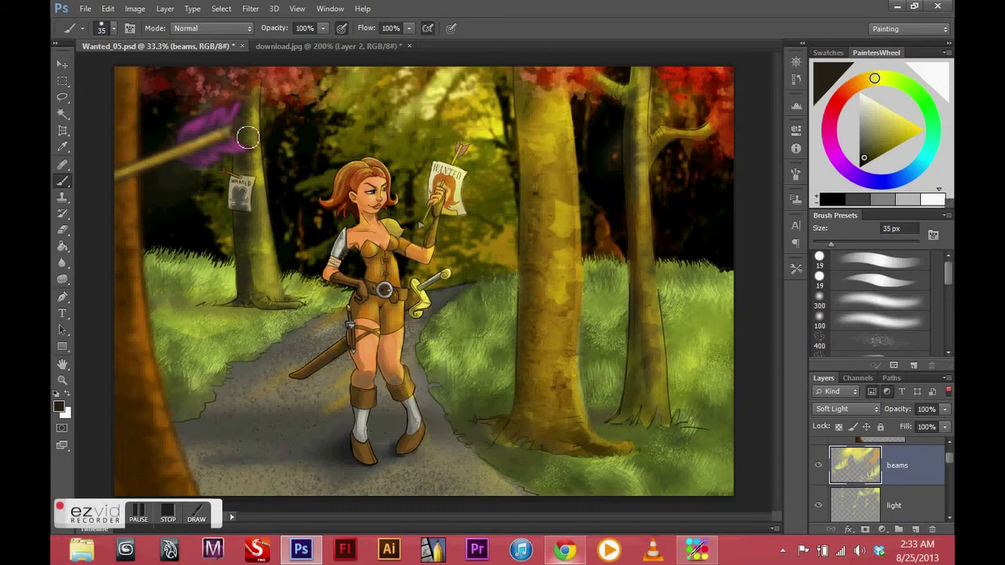
drag(633, 174, 621, 440)
key(bracketright)
key(bracketright)
key(bracketright)
key(ctrl+z)
key(ctrl+z)
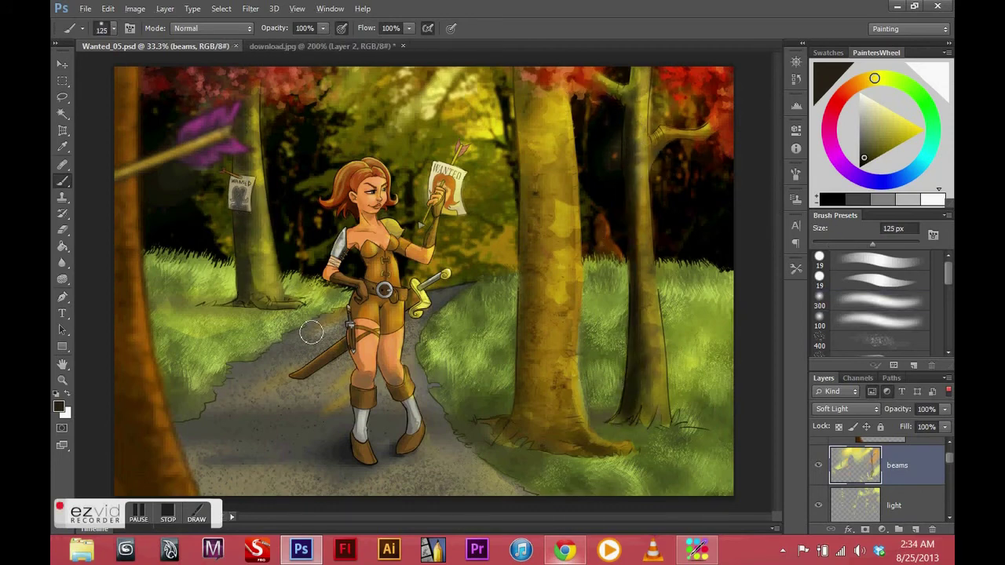
Try pale yellow on a new layer, discard it, and sample brown from the trunk
alt+click(440, 276)
key(bracketleft)
key(bracketleft)
key(bracketleft)
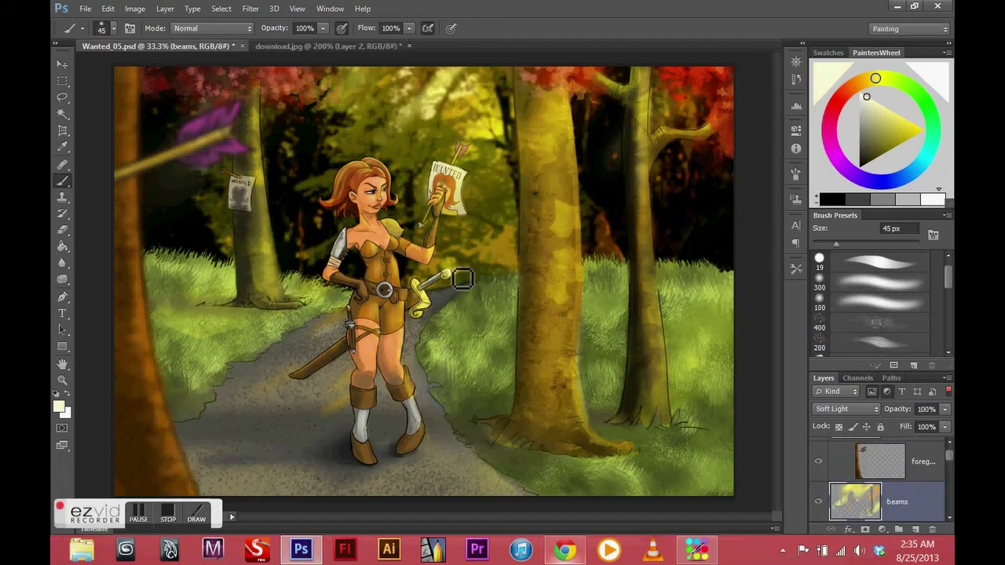
key(bracketright)
alt+click(456, 274)
key(ctrl+shift+alt+n)
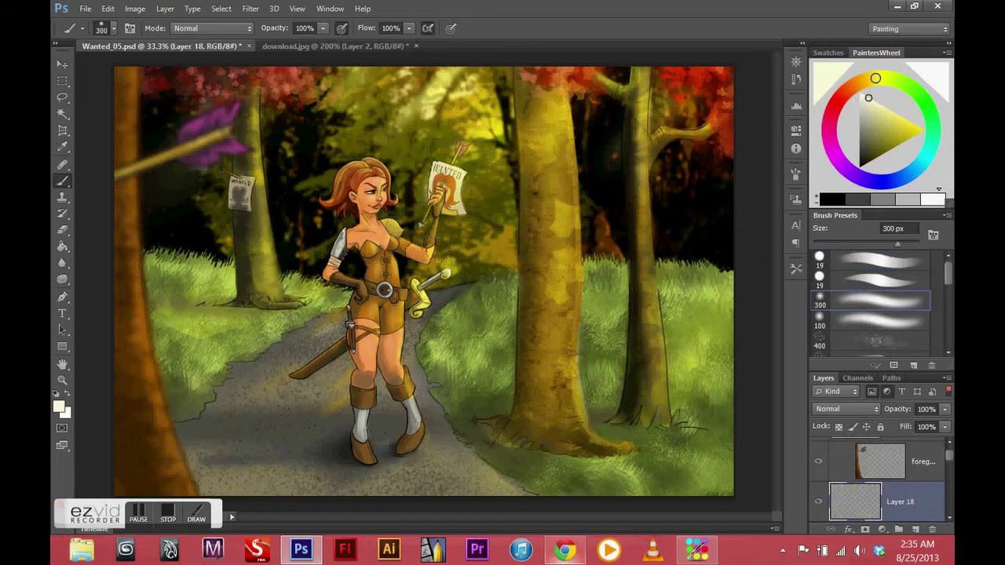
key(ctrl+z)
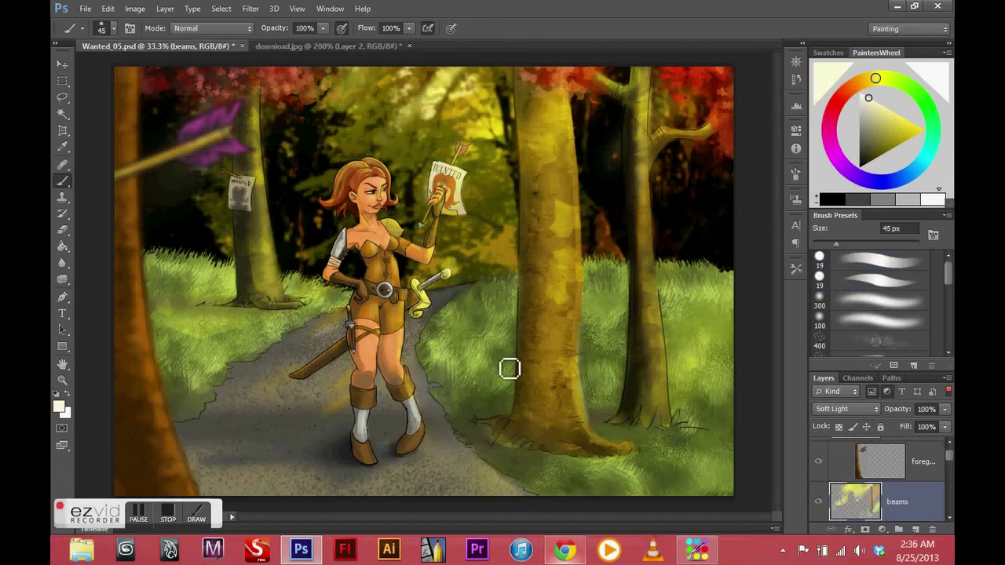
alt+click(429, 238)
key(bracketleft)
key(bracketleft)
key(ctrl+1)
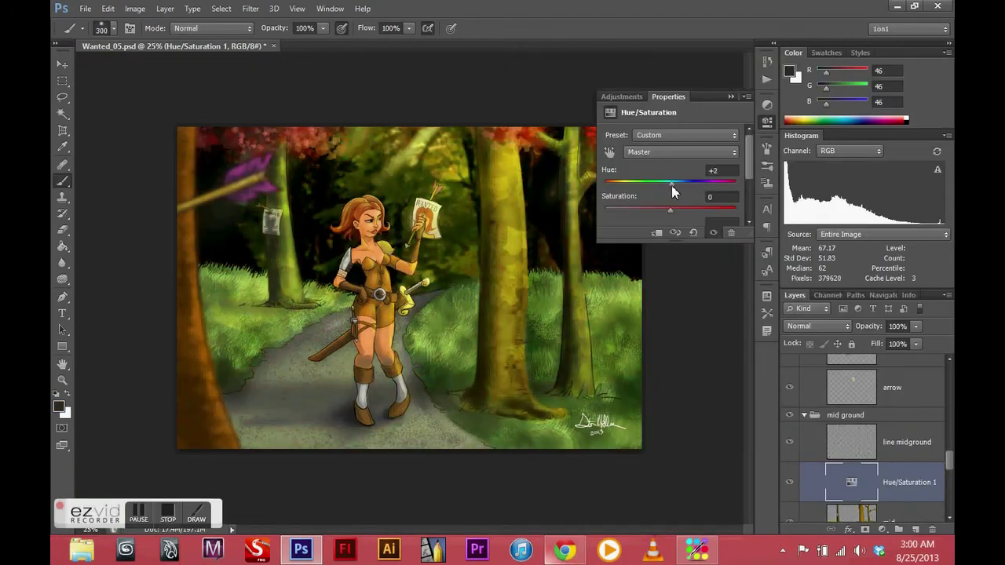
Shift the trees' hue toward orange and merge a brightness +13 adjustment into the girl layer
drag(672, 185, 663, 185)
click(727, 446)
scroll(915, 407, up, 5)
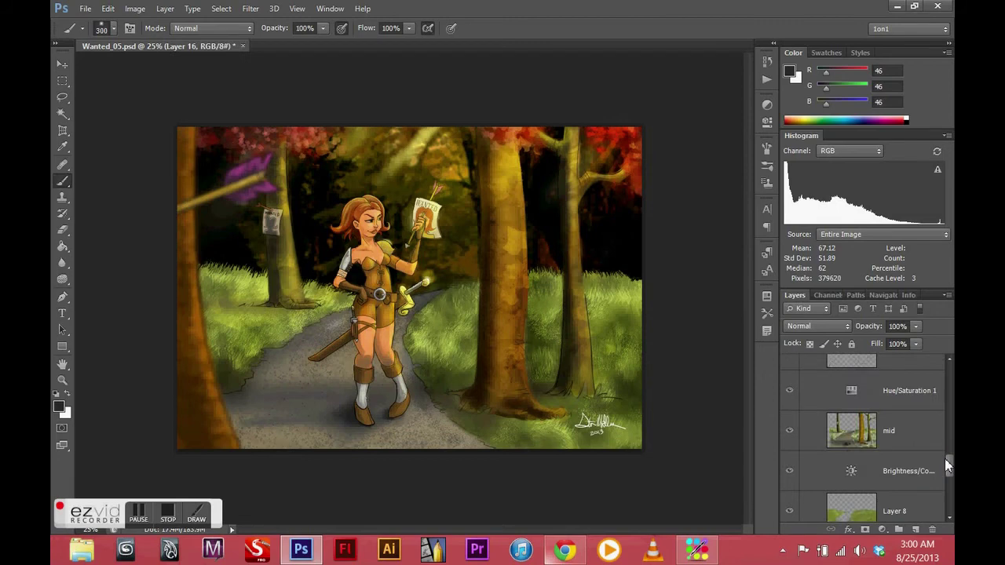
click(887, 422)
click(883, 529)
click(856, 290)
drag(669, 167, 677, 167)
key(ctrl+e)
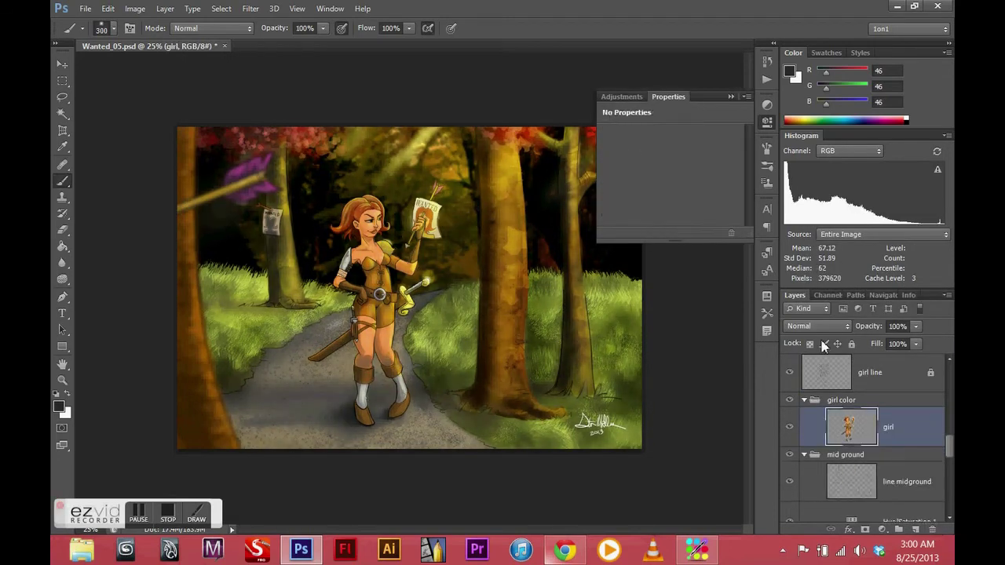
On the beams layer, paint pale yellow sunbeams down through the top canopy
scroll(917, 417, down, 3)
click(867, 407)
click(910, 28)
click(903, 56)
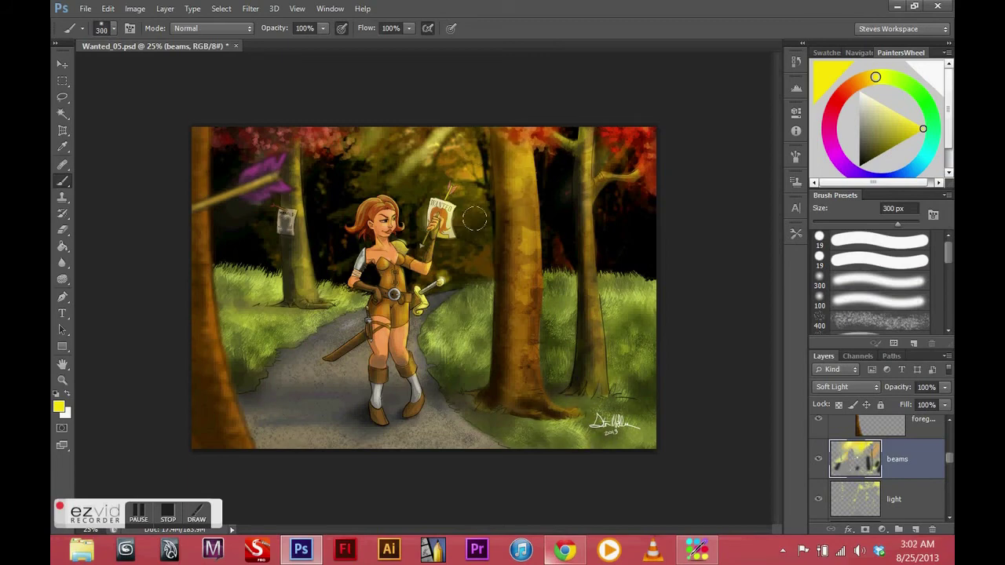
click(490, 216)
drag(440, 188, 471, 134)
click(886, 106)
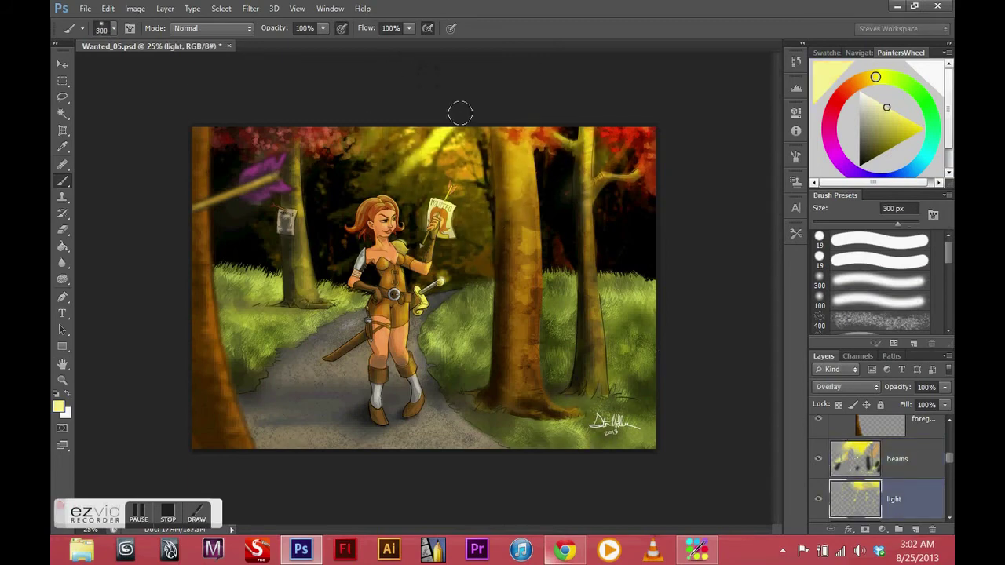
drag(910, 224, 879, 224)
drag(325, 206, 460, 136)
Set Layer 17 to Soft Light with a 500 px brush, then darken the image with brightness -49
key(alt+bracketright)
key(alt+bracketright)
key(alt+bracketright)
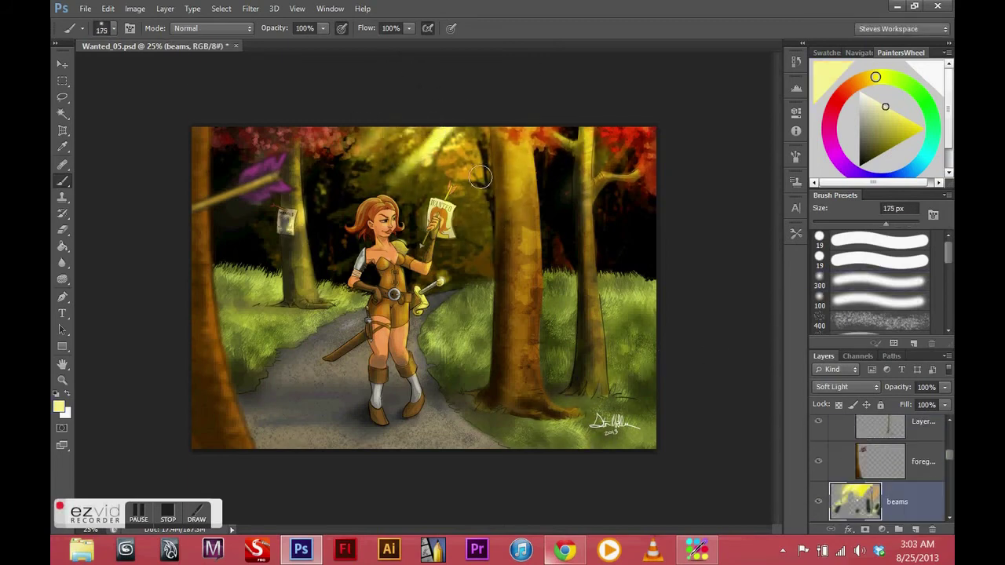
key(bracketleft)
key(bracketleft)
key(bracketleft)
key(shift+alt+o)
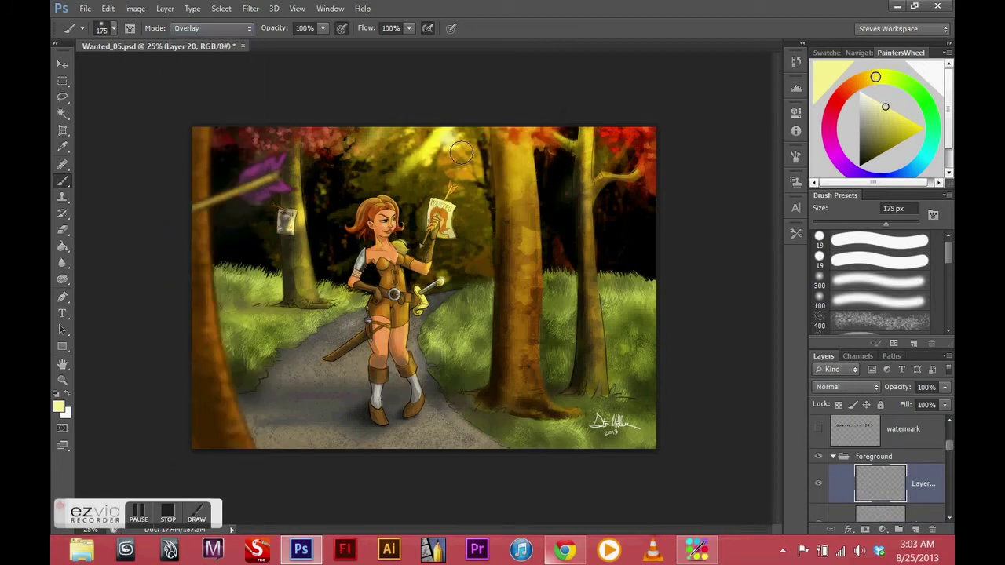
drag(825, 205, 879, 206)
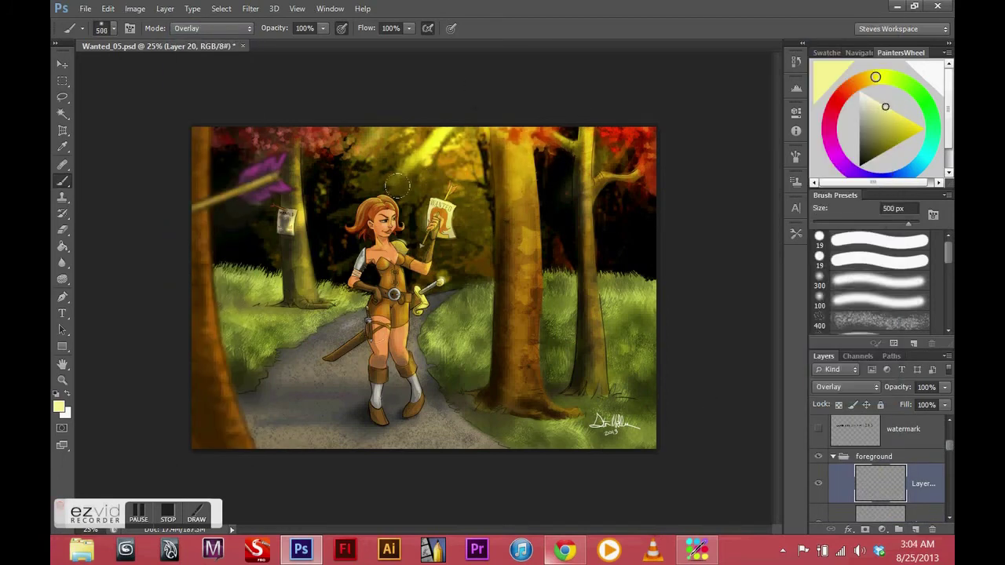
key(alt+bracketleft)
key(alt+bracketleft)
key(alt+bracketleft)
key(alt+bracketleft)
key(alt+bracketleft)
key(alt+bracketright)
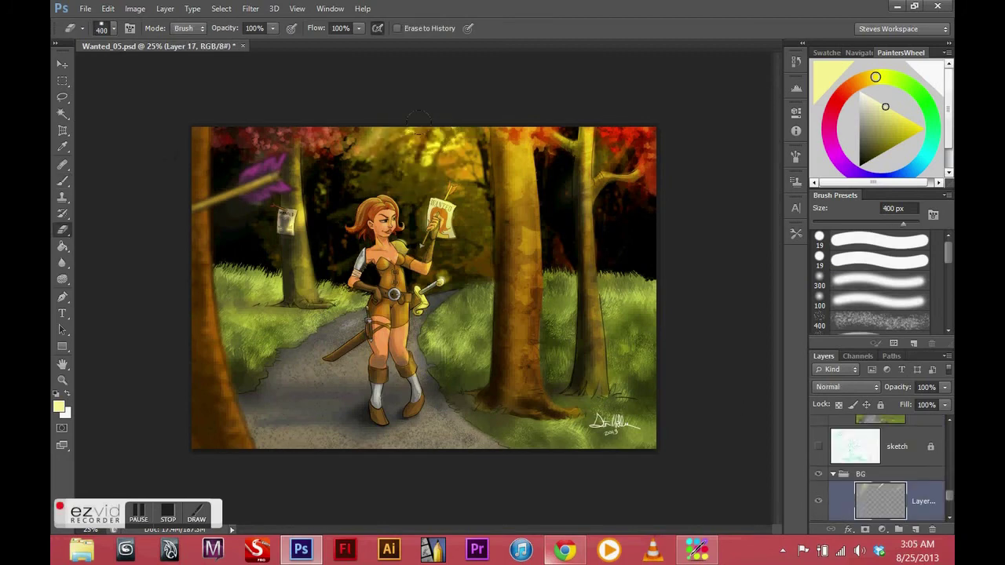
key(bracketleft)
key(bracketright)
click(847, 386)
click(840, 207)
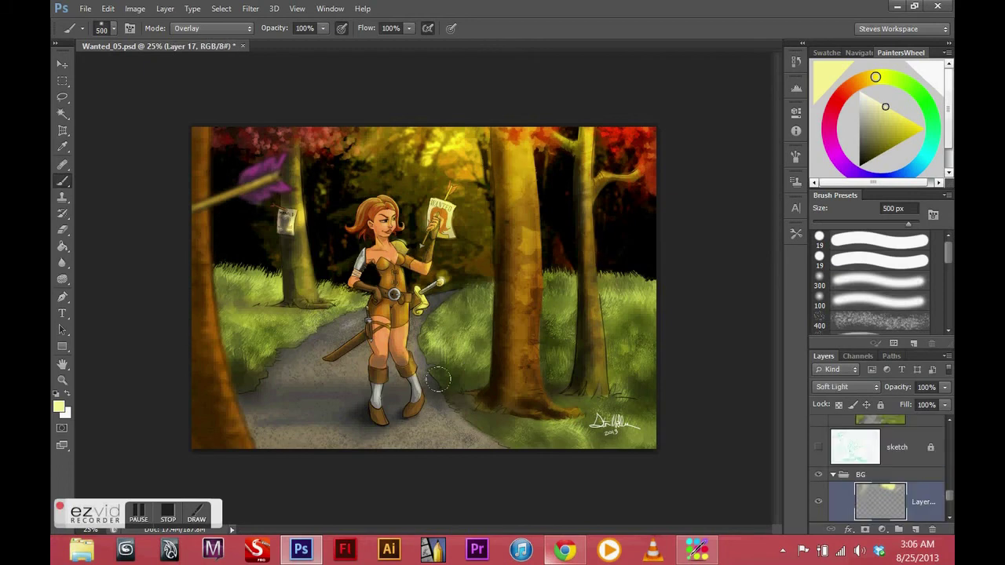
drag(698, 176, 679, 180)
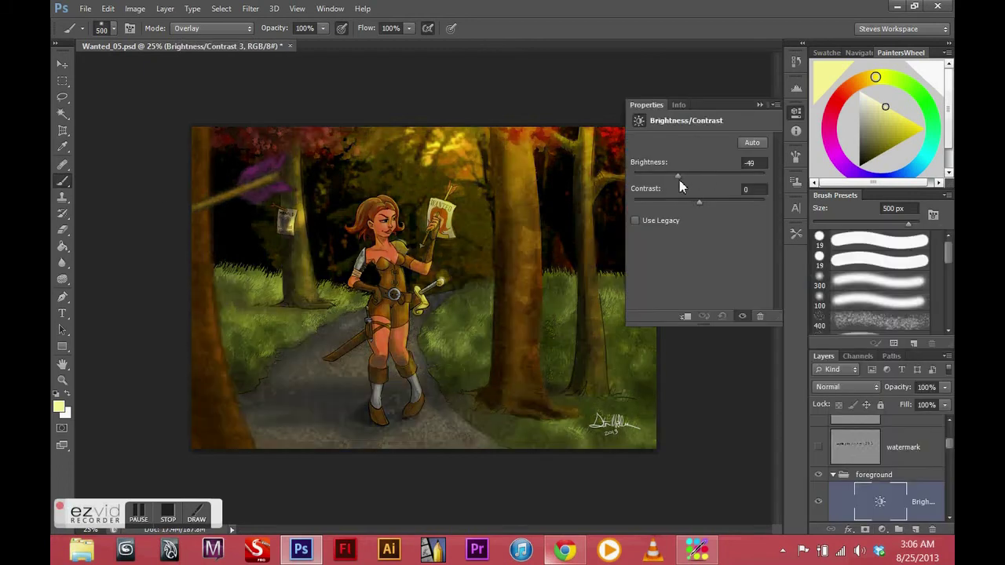
Delete the −49 Brightness/Contrast darkening and shrink the brush to 175 px
key(Delete)
scroll(839, 477, down, 3)
scroll(838, 477, down, 2)
key(bracketleft)
key(bracketleft)
key(bracketleft)
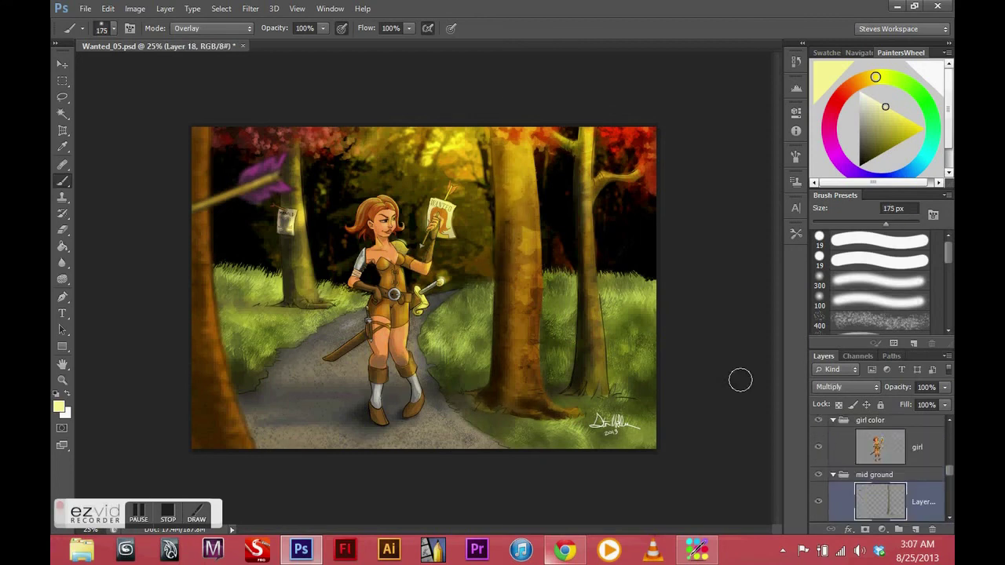